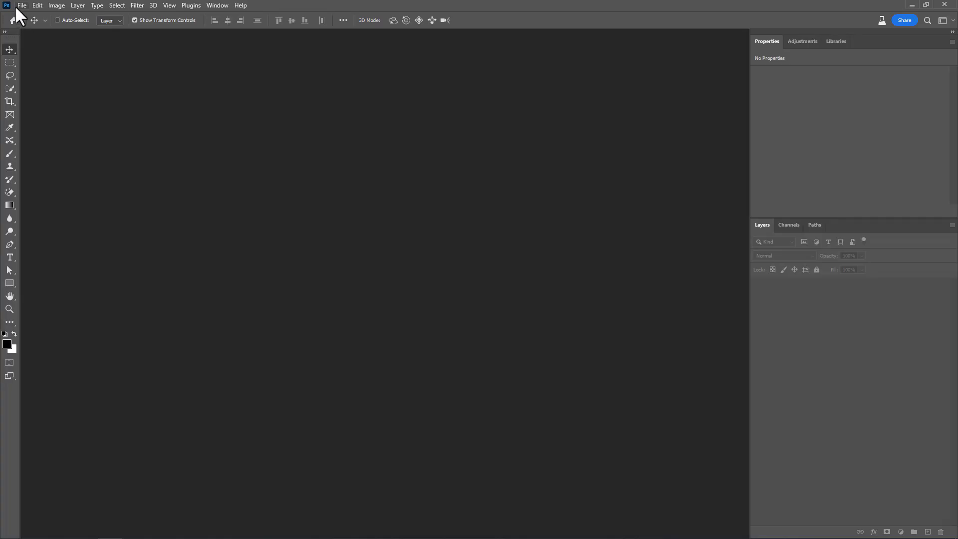
- Create a new white 1080 × 1350 px document at 300 ppi from the custom preset
{"action": "left_click", "coordinate": [18, 5]}
{"action": "left_click", "coordinate": [24, 17]}
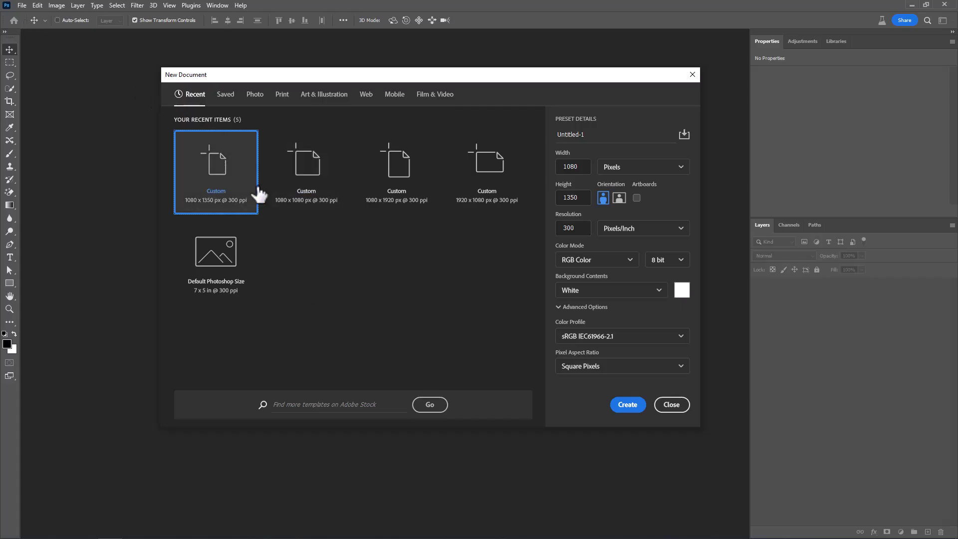
{"action": "left_click", "coordinate": [588, 166]}
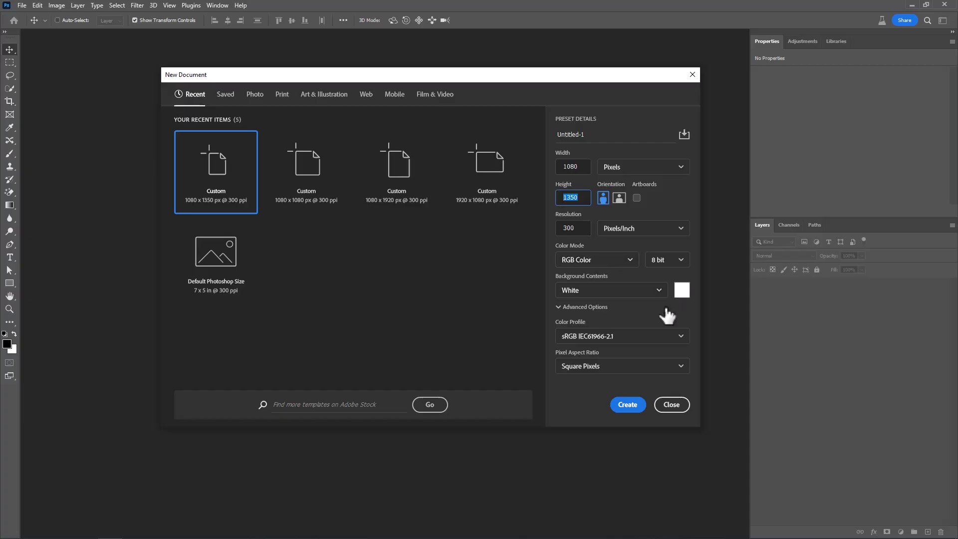
{"action": "left_click", "coordinate": [629, 405]}
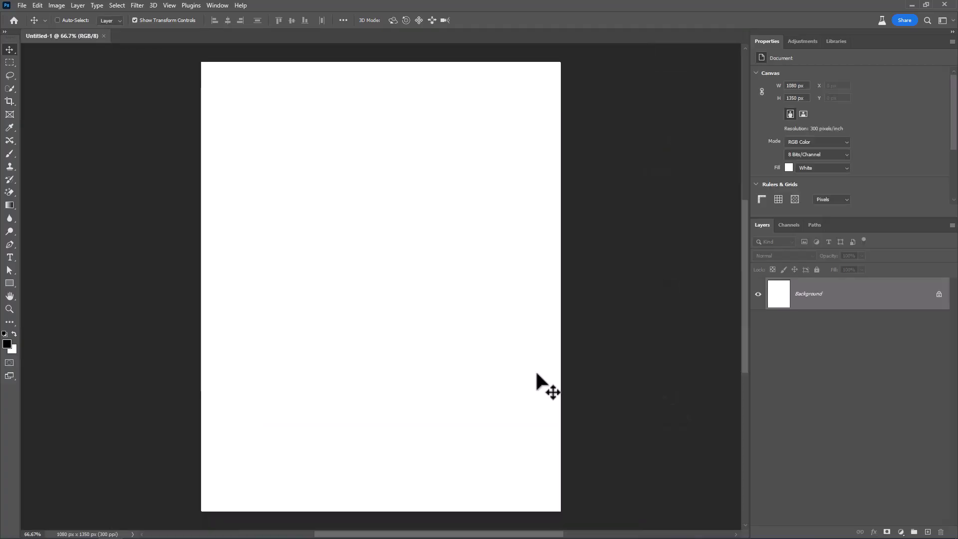
- Place the ripped-paper image rotated -90° and scaled to the full canvas height
{"action": "key", "text": "alt+Tab"}
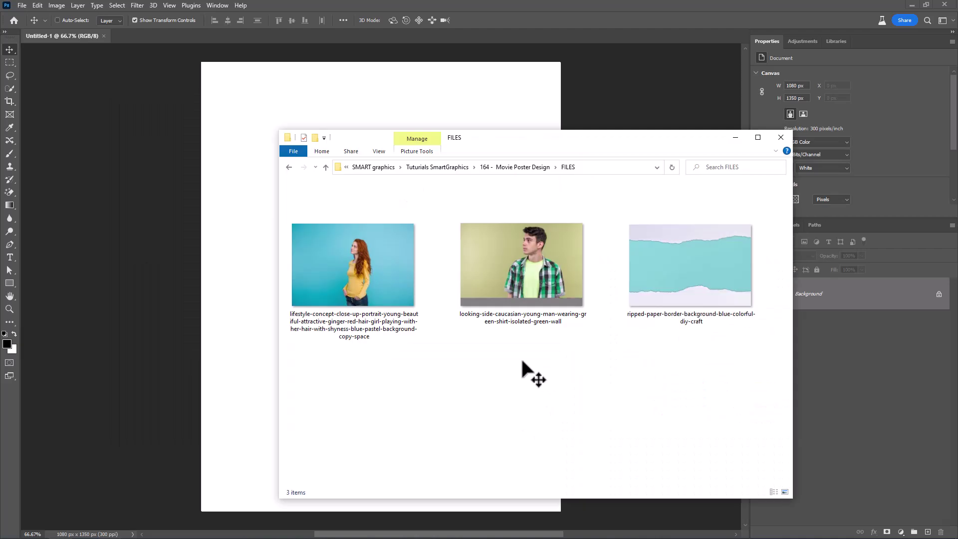
{"action": "left_click_drag", "start_coordinate": [694, 289], "coordinate": [256, 268]}
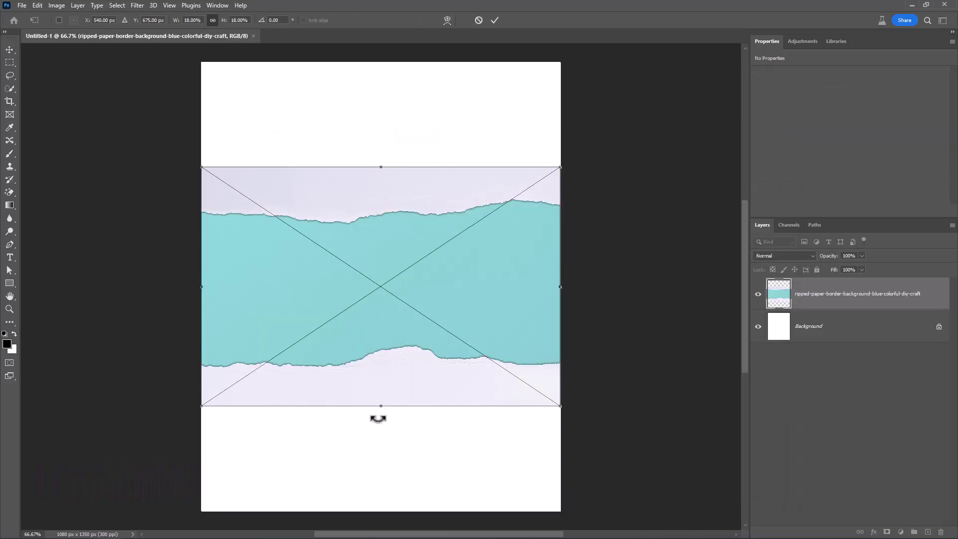
{"action": "mouse_move", "coordinate": [379, 417]}
{"action": "left_mouse_down"}
{"action": "mouse_move", "coordinate": [453, 327]}
{"action": "mouse_move", "coordinate": [458, 292]}
{"action": "mouse_move", "coordinate": [546, 299]}
{"action": "left_mouse_up"}
{"action": "left_click_drag", "start_coordinate": [260, 283], "coordinate": [242, 285]}
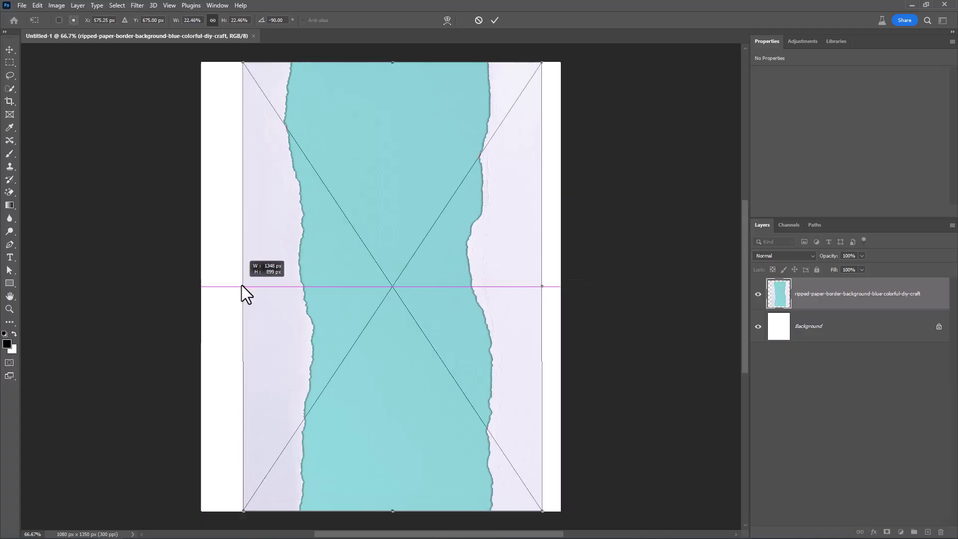
{"action": "key", "text": "Return"}
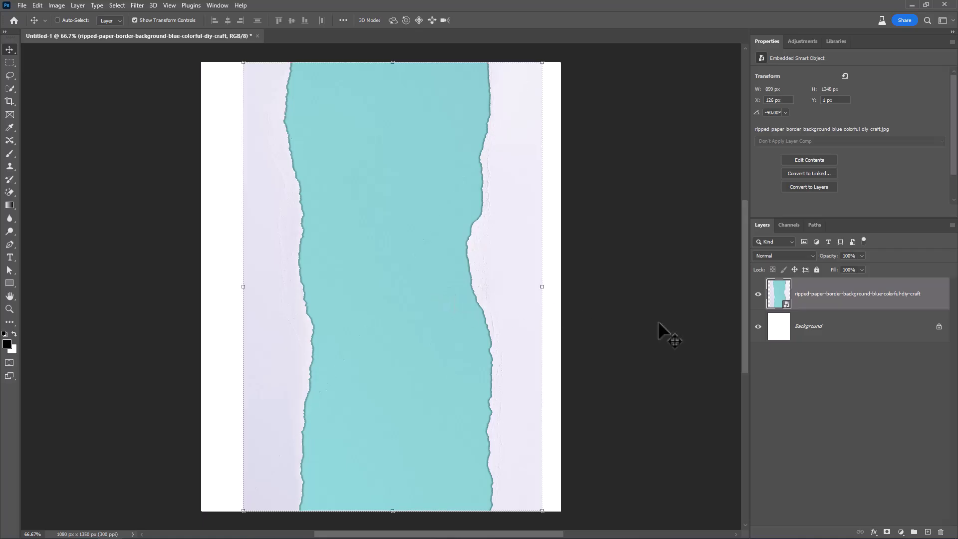
- Rasterize the paper layer and erase its blue strip with Magic Eraser at tolerance 80
{"action": "right_click", "coordinate": [837, 312]}
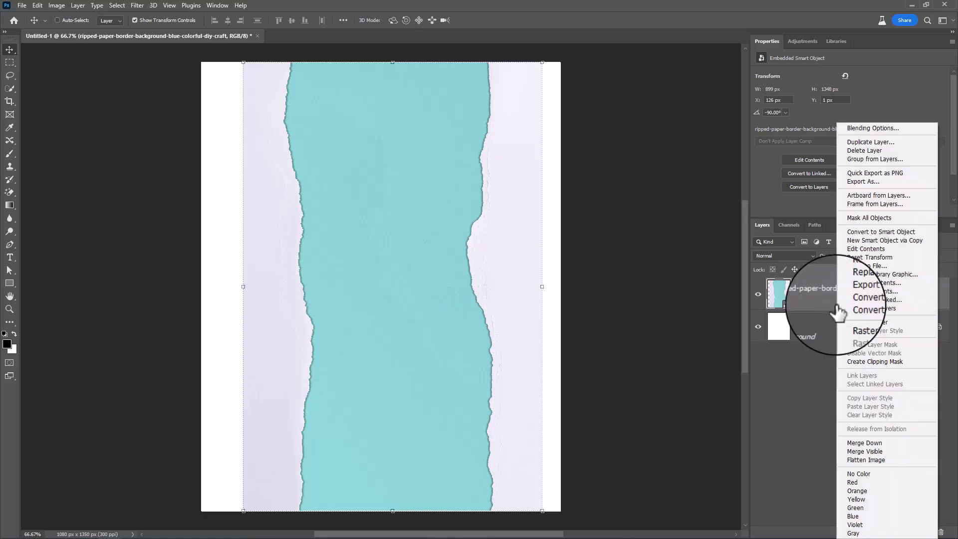
{"action": "left_click", "coordinate": [852, 321]}
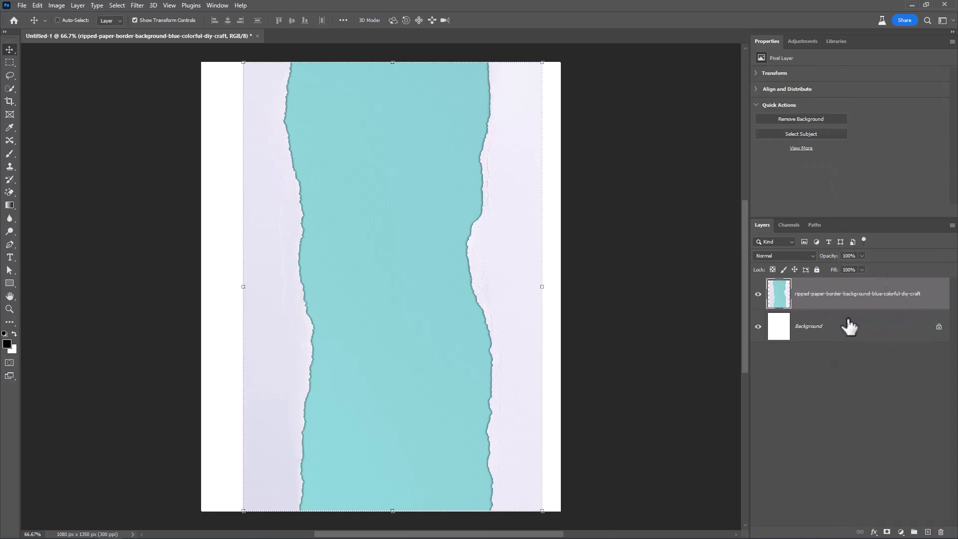
{"action": "left_click_drag", "start_coordinate": [14, 181], "coordinate": [42, 208]}
{"action": "left_click", "coordinate": [42, 208]}
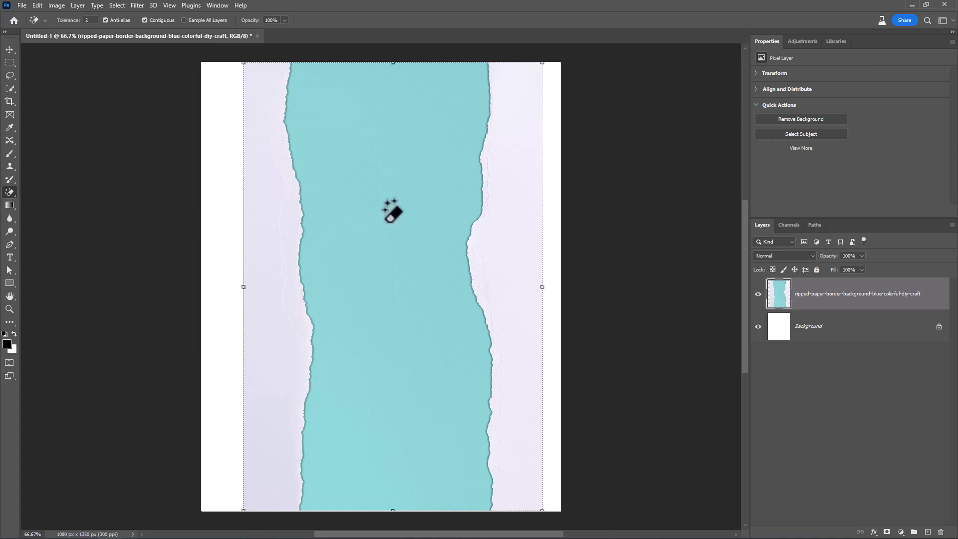
{"action": "left_click", "coordinate": [87, 20]}
{"action": "type", "text": "80"}
{"action": "key", "text": "Return"}
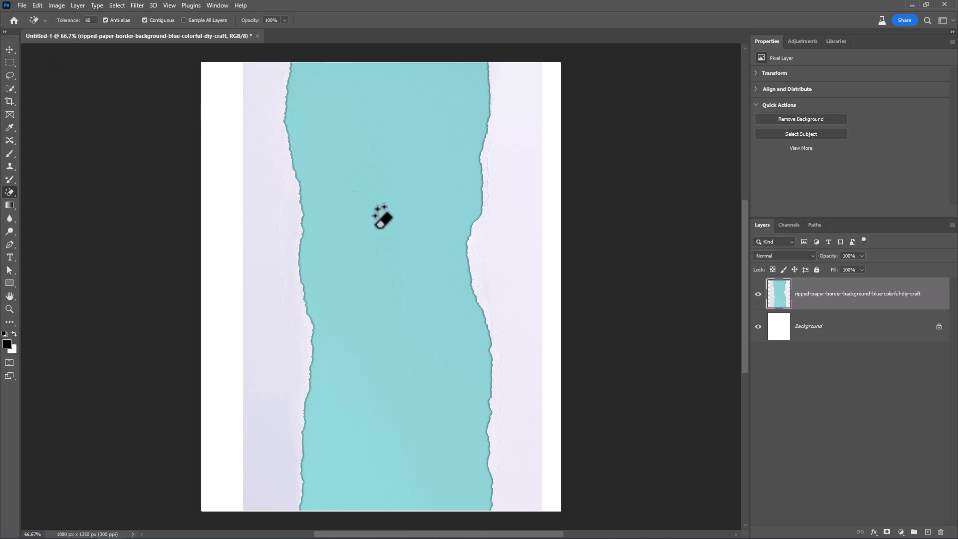
{"action": "left_click", "coordinate": [387, 221]}
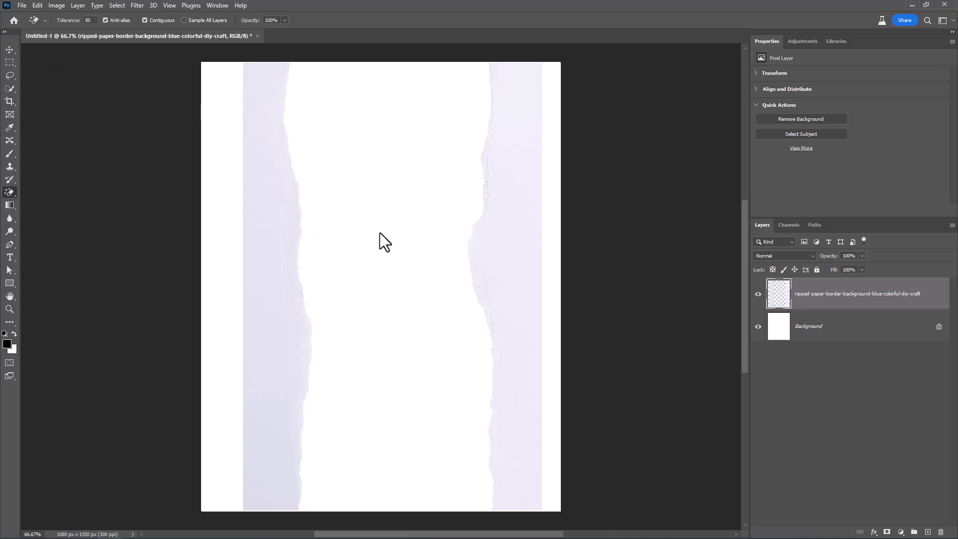
- Cut the right torn strip out and paste it in place on its own layer
{"action": "left_click", "coordinate": [9, 61]}
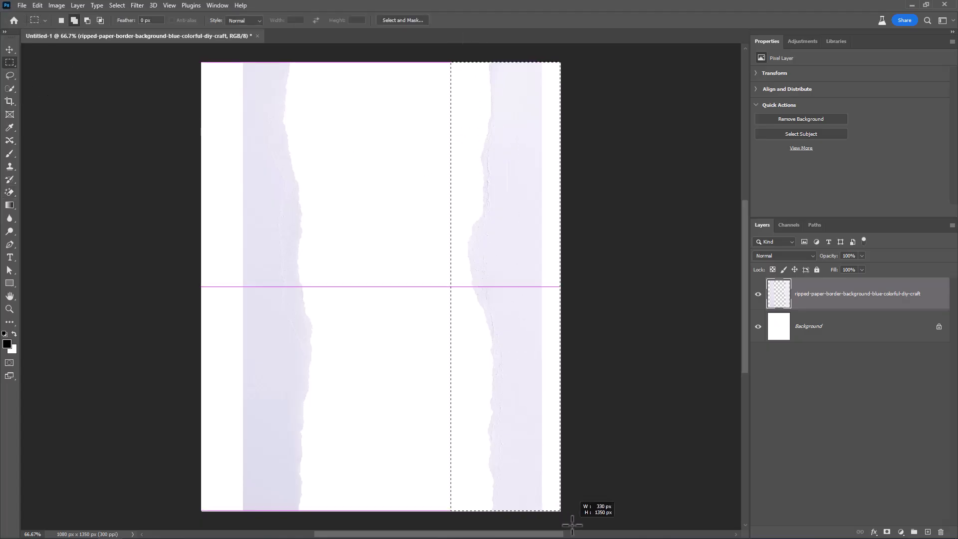
{"action": "left_click_drag", "start_coordinate": [451, 51], "coordinate": [582, 507]}
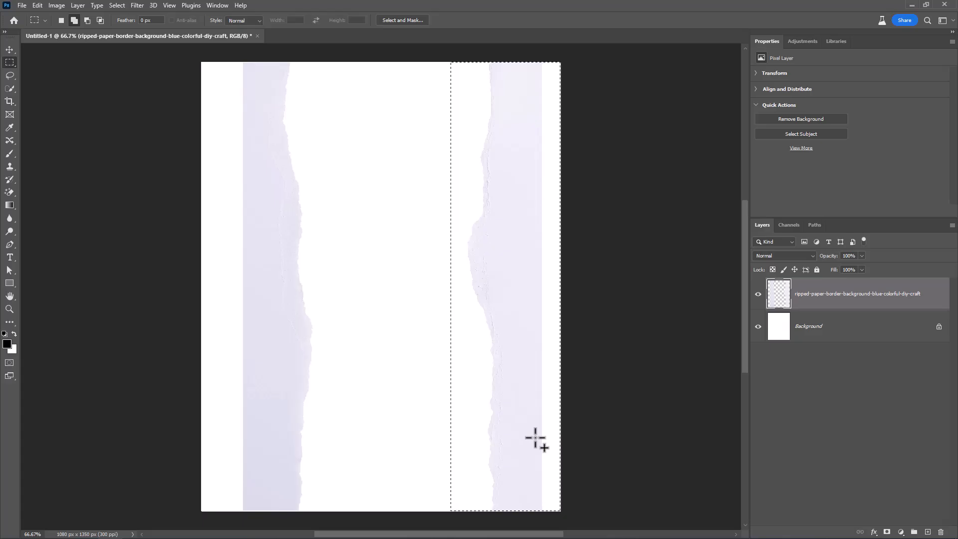
{"action": "key", "text": "ctrl+x"}
{"action": "key", "text": "ctrl+d"}
{"action": "key", "text": "ctrl+shift+v"}
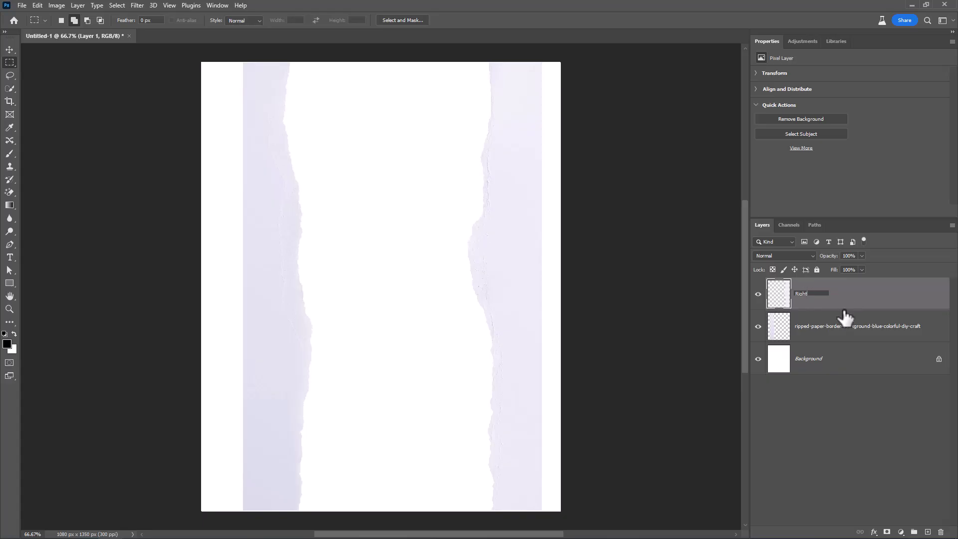
- Name the new strip layer Right and the original layer Left
{"action": "left_click", "coordinate": [834, 334]}
{"action": "double_click", "coordinate": [833, 337]}
{"action": "type", "text": "Left"}
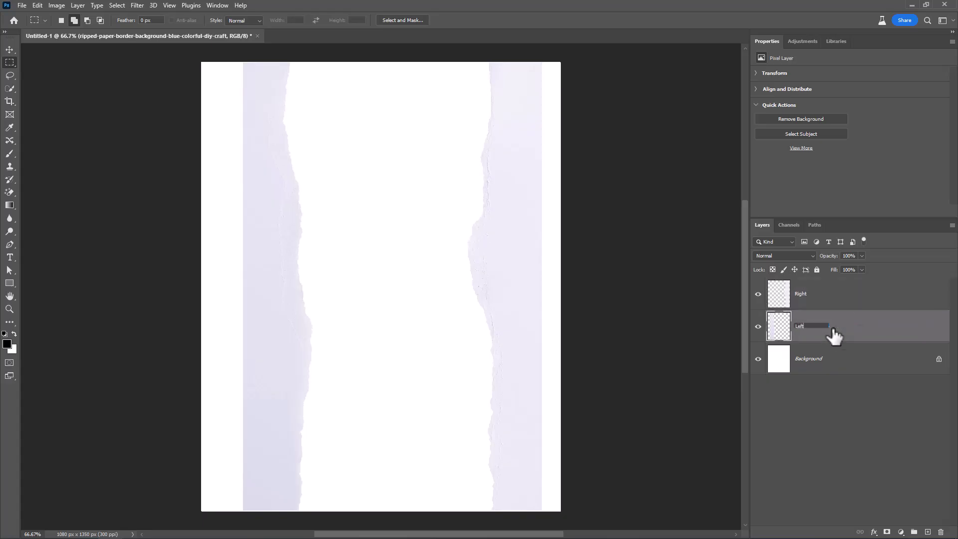
{"action": "key", "text": "Return"}
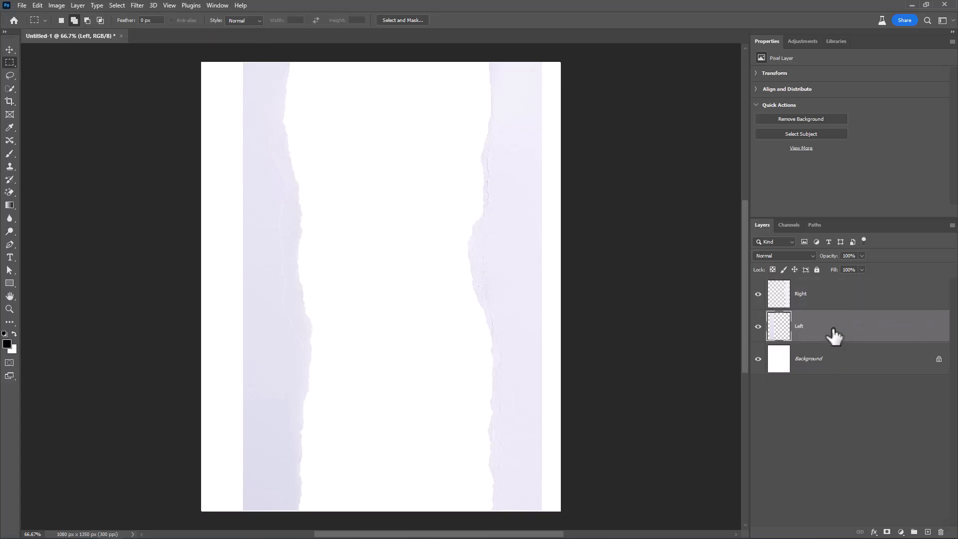
- Tilt the Left strip about -6° from its top, stretch it taller and move it toward the centre
{"action": "left_click", "coordinate": [10, 49]}
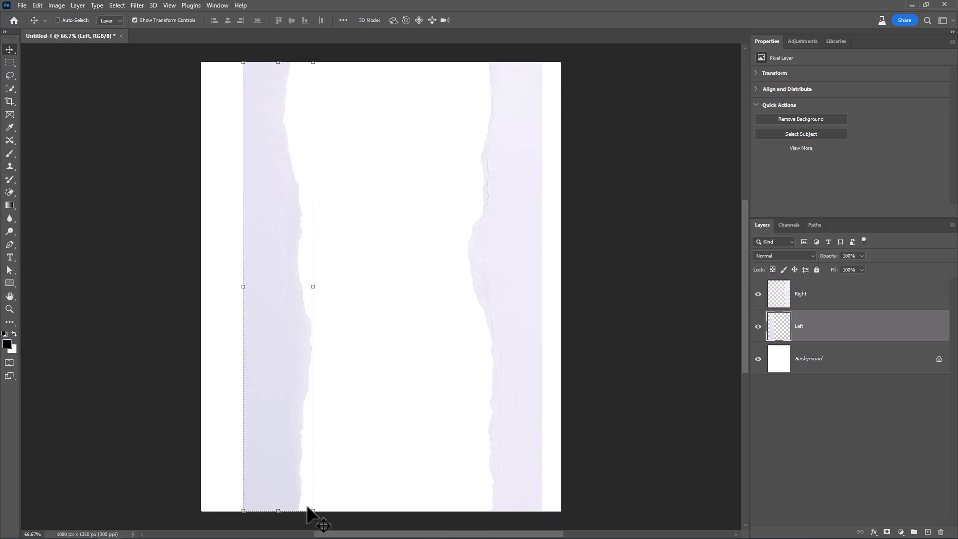
{"action": "left_click", "coordinate": [311, 291]}
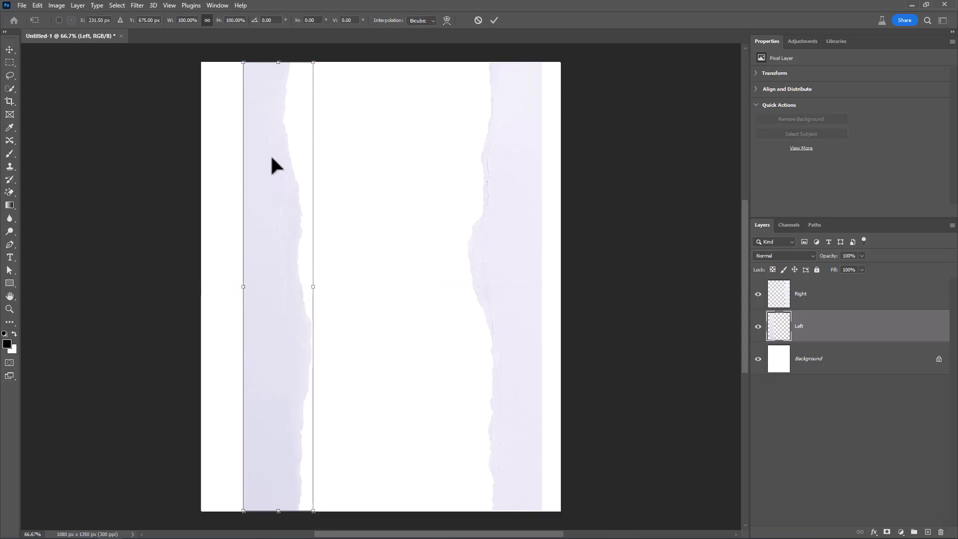
{"action": "mouse_move", "coordinate": [273, 202]}
{"action": "left_mouse_down"}
{"action": "mouse_move", "coordinate": [328, 211]}
{"action": "mouse_move", "coordinate": [327, 202]}
{"action": "left_mouse_up"}
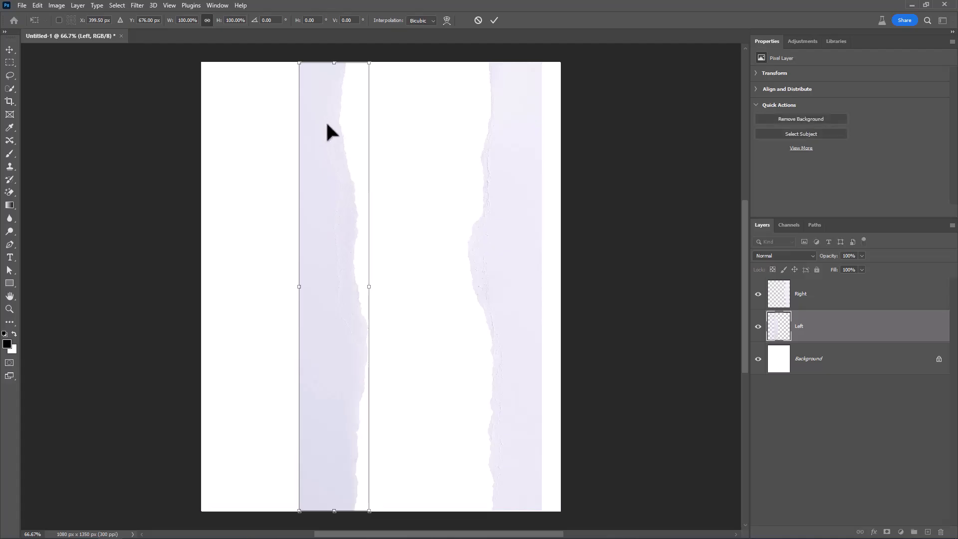
{"action": "left_click", "coordinate": [332, 84], "text": "alt"}
{"action": "left_click_drag", "start_coordinate": [341, 515], "coordinate": [393, 512]}
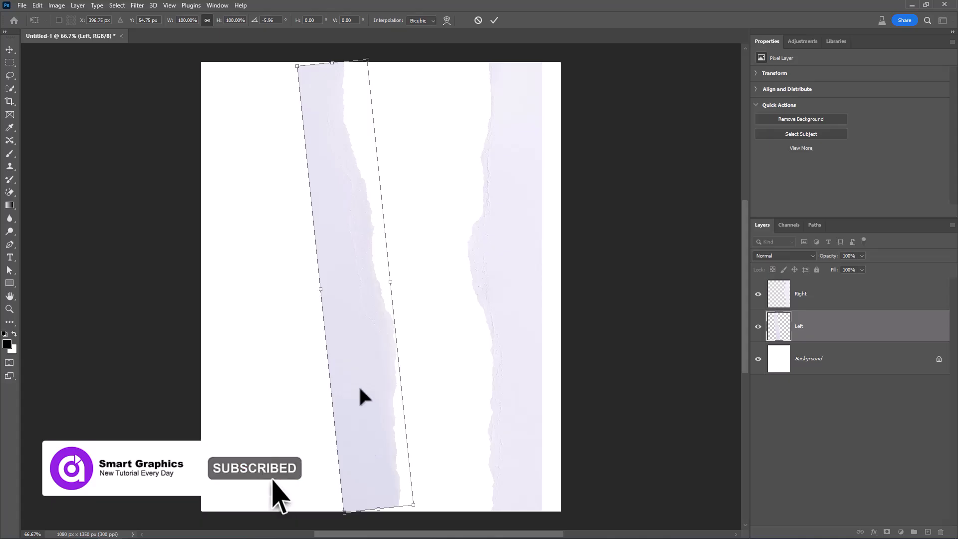
{"action": "left_click_drag", "start_coordinate": [360, 390], "coordinate": [343, 395]}
{"action": "left_click_drag", "start_coordinate": [311, 66], "coordinate": [311, 56]}
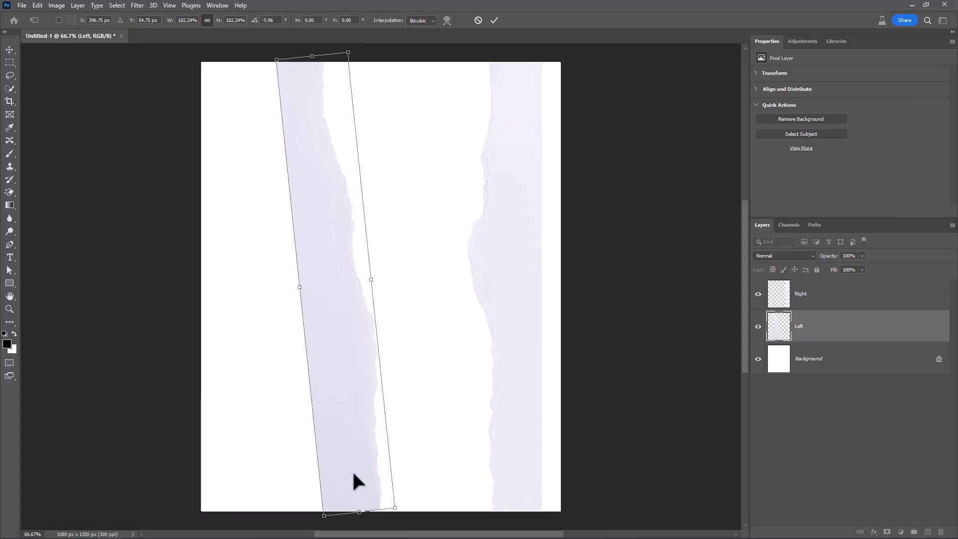
{"action": "key", "text": "Return"}
- Fine-tune the Left strip's position and drag the Right strip inward
{"action": "left_click_drag", "start_coordinate": [351, 468], "coordinate": [338, 485]}
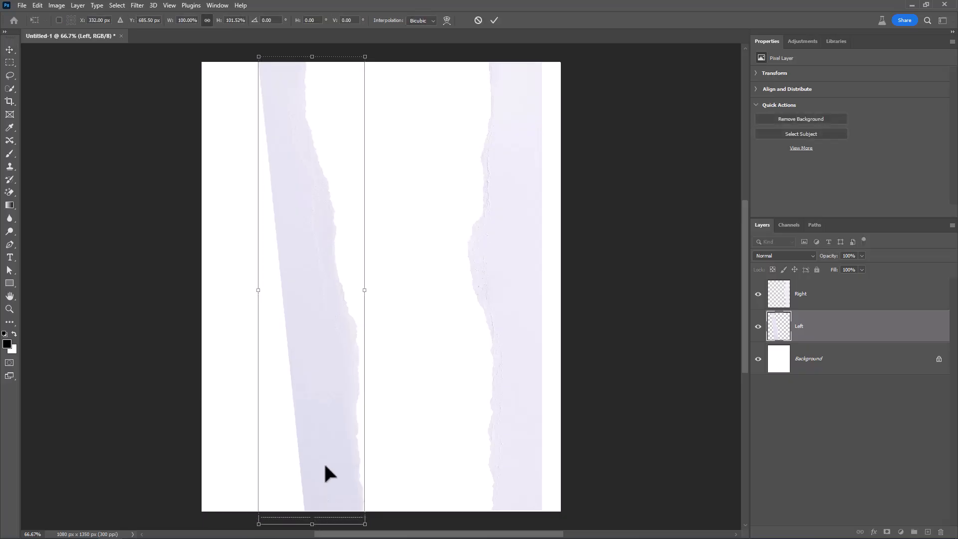
{"action": "left_click_drag", "start_coordinate": [337, 442], "coordinate": [340, 436]}
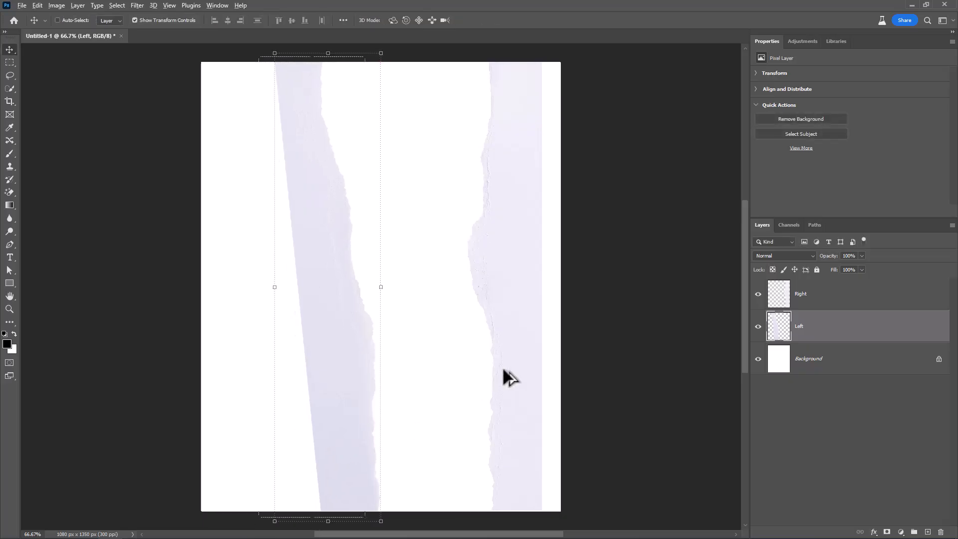
{"action": "left_click", "coordinate": [515, 377], "text": "ctrl"}
{"action": "left_click_drag", "start_coordinate": [518, 479], "coordinate": [403, 487]}
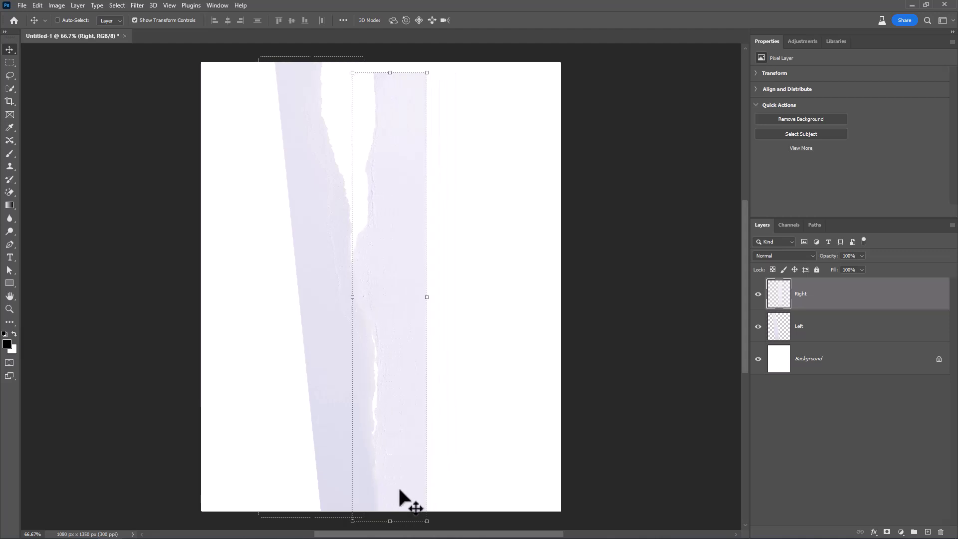
- Tilt the Right strip clockwise, move its layer below Left, and check it via visibility
{"action": "left_click_drag", "start_coordinate": [403, 488], "coordinate": [398, 498]}
{"action": "left_click", "coordinate": [390, 507]}
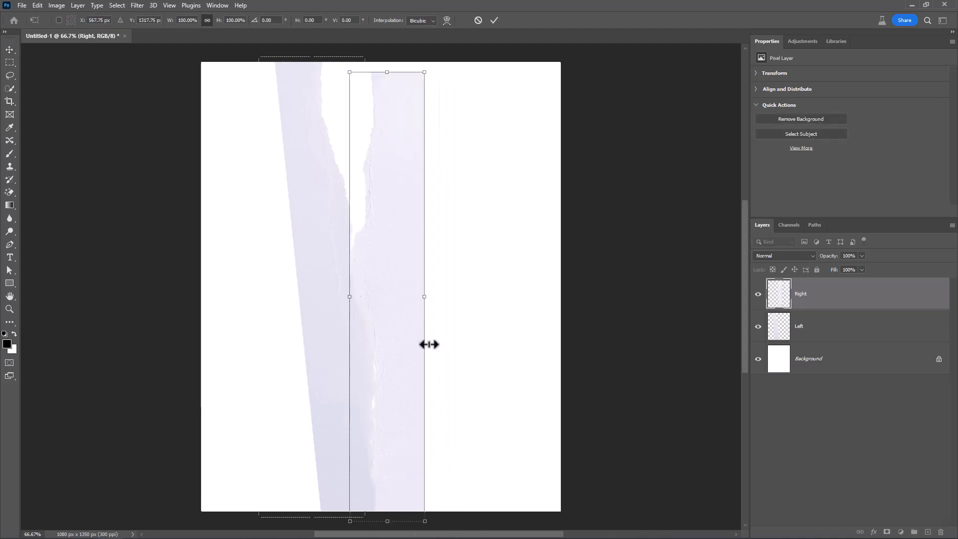
{"action": "mouse_move", "coordinate": [389, 67]}
{"action": "left_mouse_down"}
{"action": "mouse_move", "coordinate": [494, 65]}
{"action": "mouse_move", "coordinate": [437, 53]}
{"action": "left_mouse_up"}
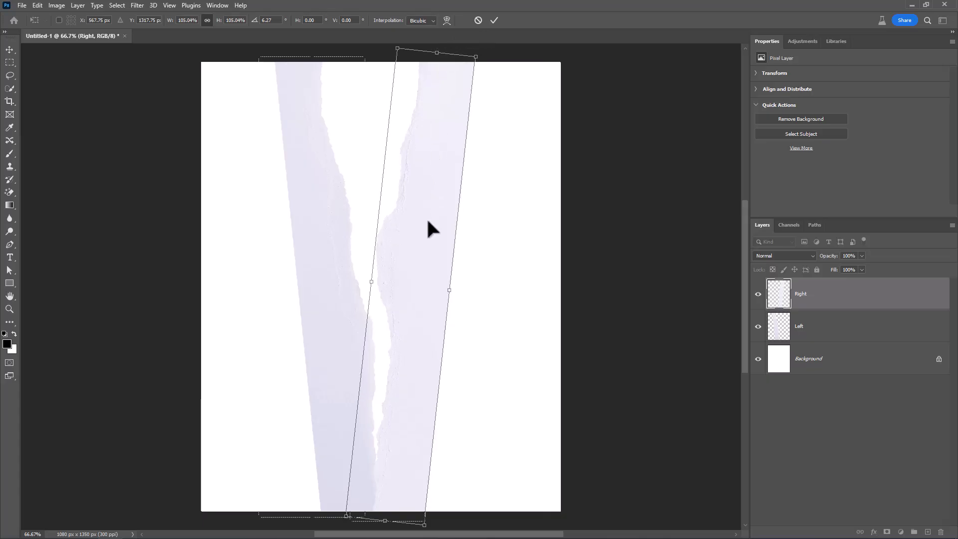
{"action": "key", "text": "Return"}
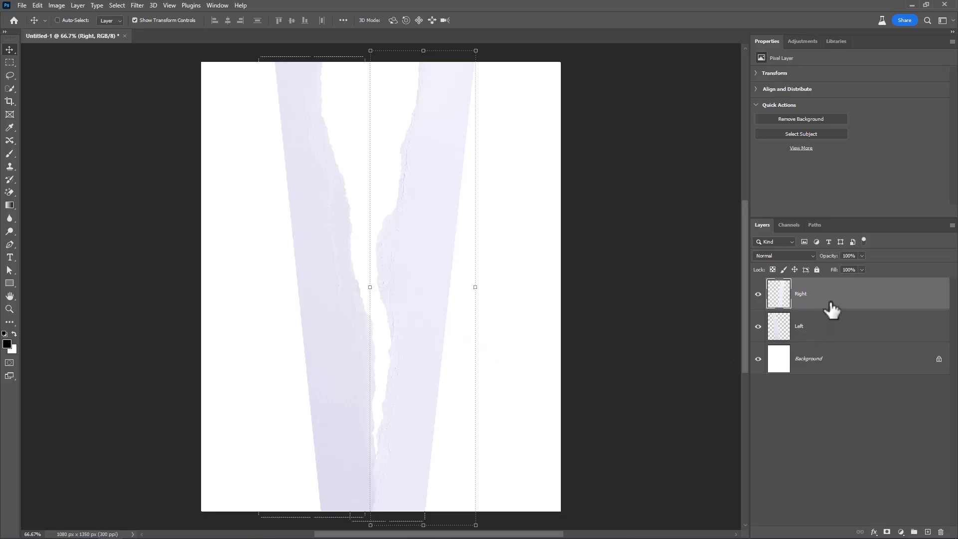
{"action": "left_click_drag", "start_coordinate": [833, 301], "coordinate": [831, 331]}
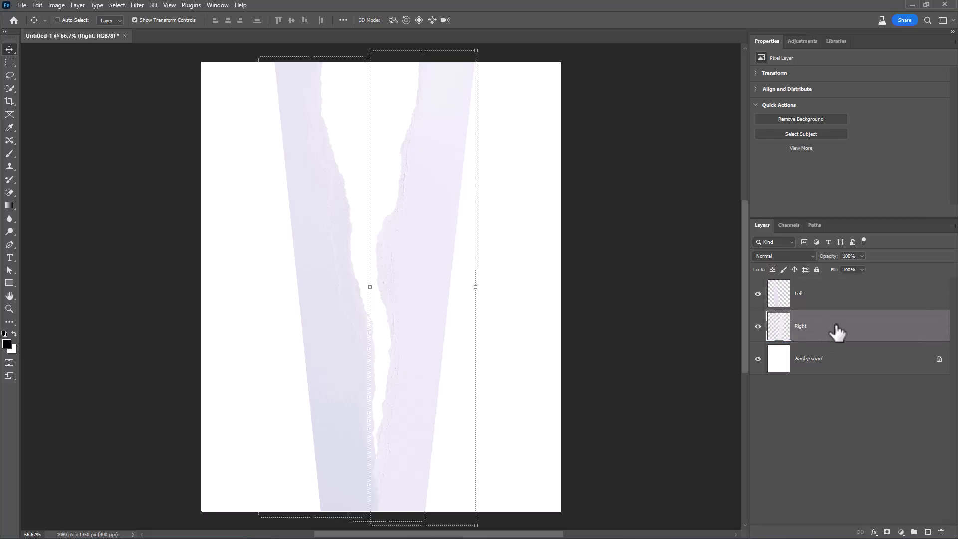
{"action": "left_click", "coordinate": [758, 326]}
- Polygonal-lasso the white area right of the Right strip
{"action": "right_click", "coordinate": [12, 72]}
{"action": "left_click", "coordinate": [27, 78]}
{"action": "left_click", "coordinate": [454, 56]}
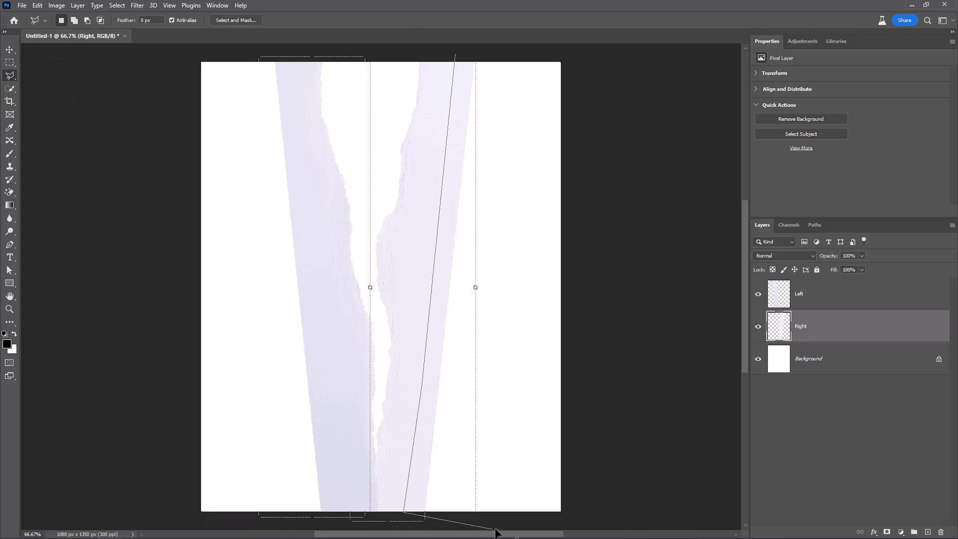
{"action": "left_click", "coordinate": [571, 517]}
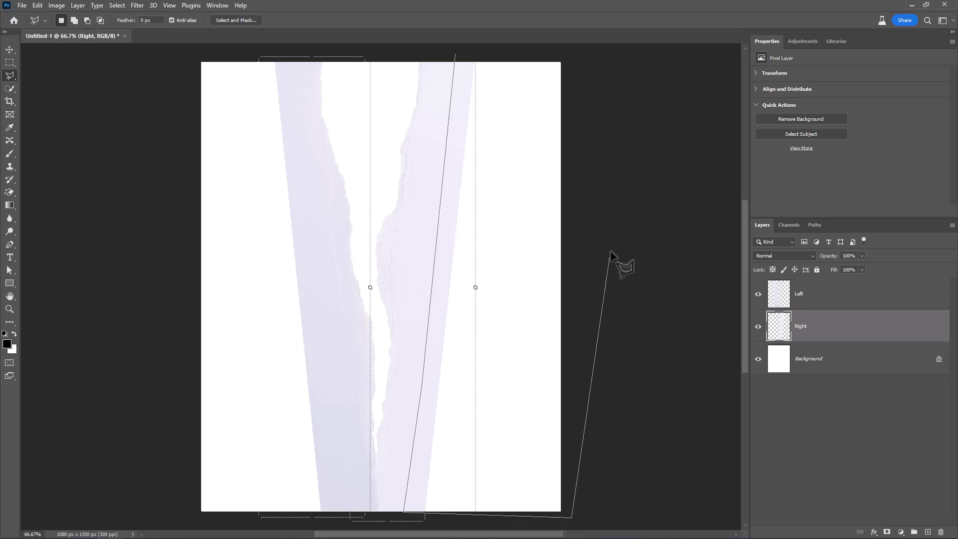
{"action": "double_click", "coordinate": [569, 53]}
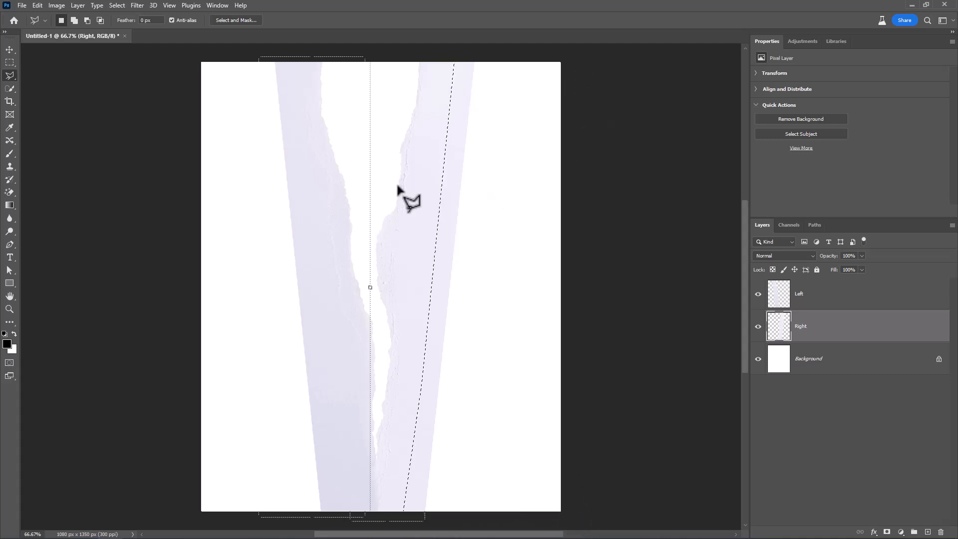
- Paint the selection with lavender sampled from the paper at 100% brush opacity
{"action": "left_click", "coordinate": [10, 154]}
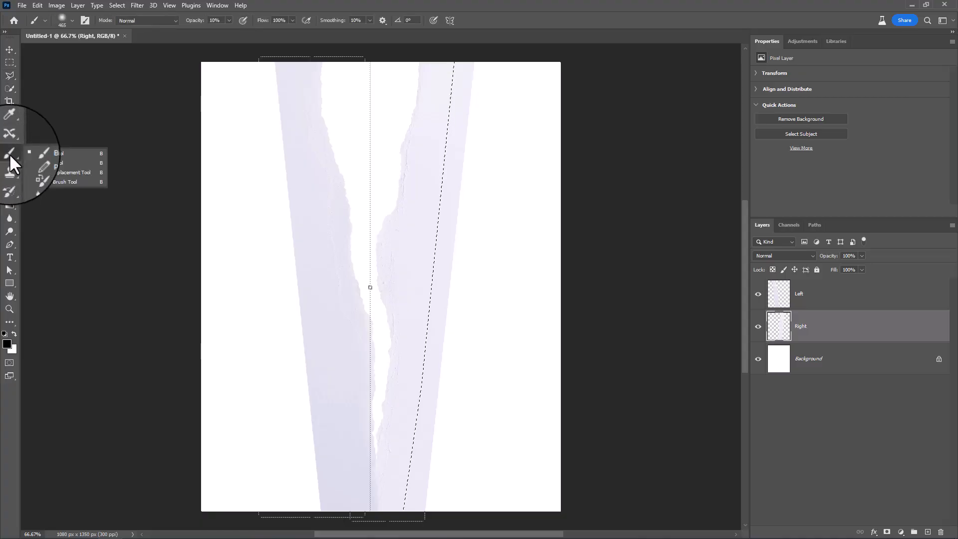
{"action": "left_click", "coordinate": [38, 151]}
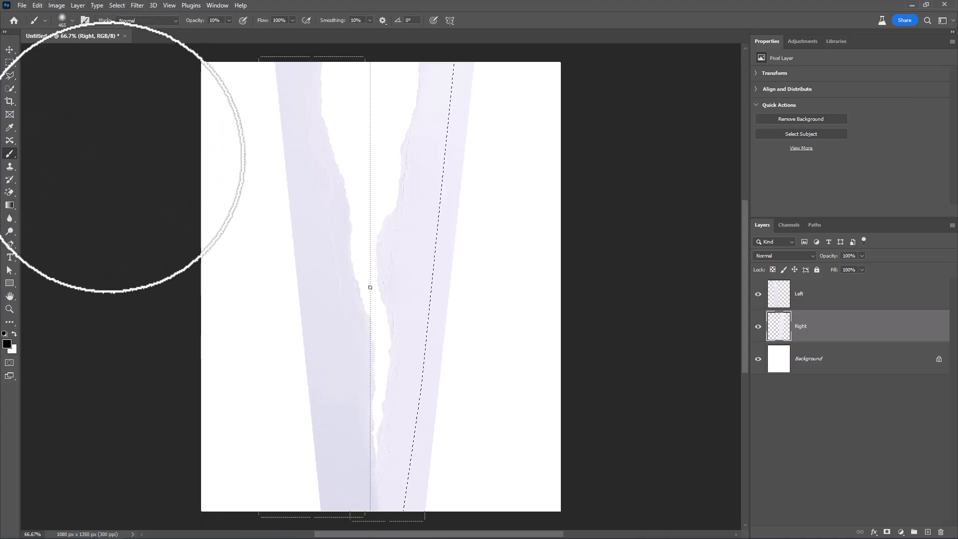
{"action": "key", "text": "alt"}
{"action": "left_click", "coordinate": [423, 257], "text": "alt"}
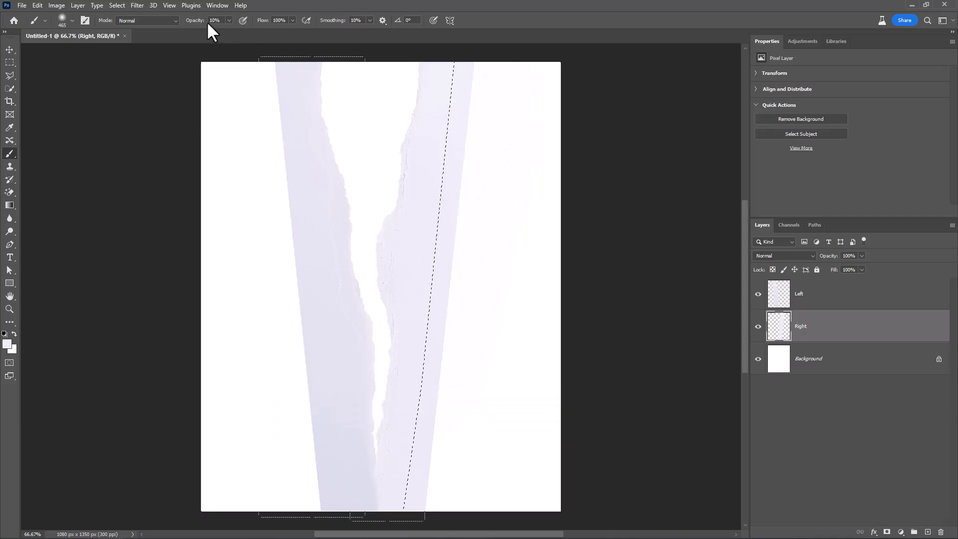
{"action": "left_click_drag", "start_coordinate": [197, 19], "coordinate": [246, 23]}
{"action": "mouse_move", "coordinate": [531, 82]}
{"action": "left_mouse_down"}
{"action": "mouse_move", "coordinate": [474, 268]}
{"action": "mouse_move", "coordinate": [475, 64]}
{"action": "mouse_move", "coordinate": [475, 471]}
{"action": "mouse_move", "coordinate": [543, 320]}
{"action": "mouse_move", "coordinate": [509, 502]}
{"action": "mouse_move", "coordinate": [496, 165]}
{"action": "mouse_move", "coordinate": [555, 271]}
{"action": "mouse_move", "coordinate": [423, 505]}
{"action": "left_mouse_up"}
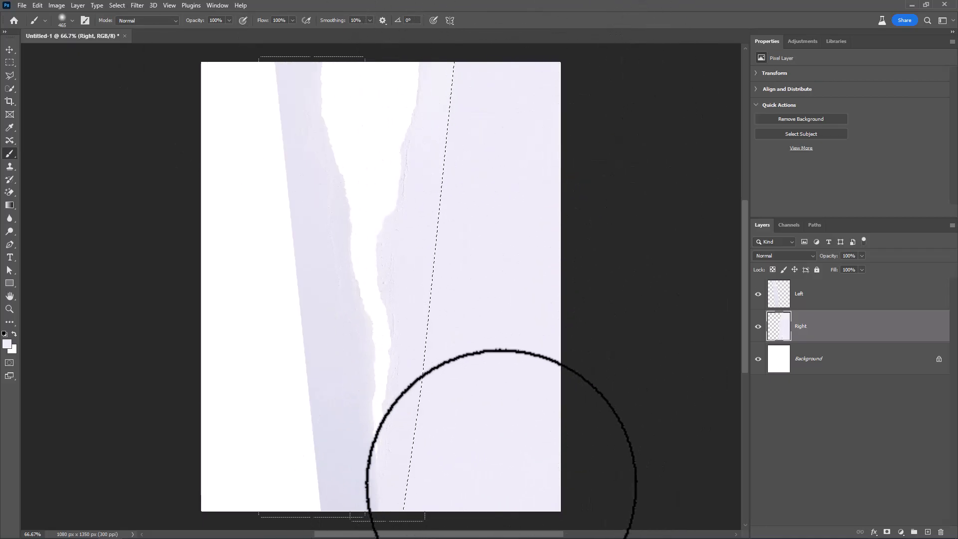
- On the Left layer, polygonal-lasso the white area left of the strip
{"action": "left_click", "coordinate": [820, 299]}
{"action": "left_click", "coordinate": [8, 75]}
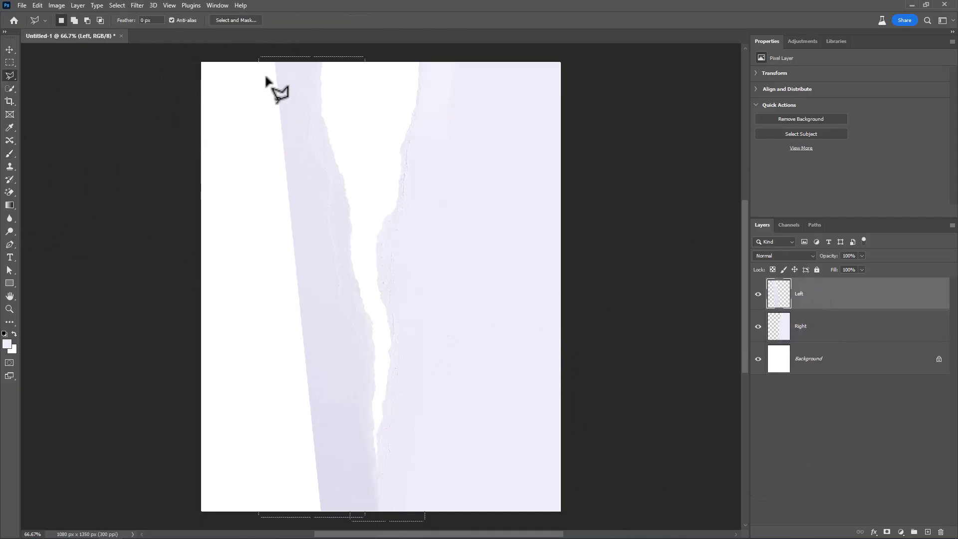
{"action": "left_click", "coordinate": [294, 56]}
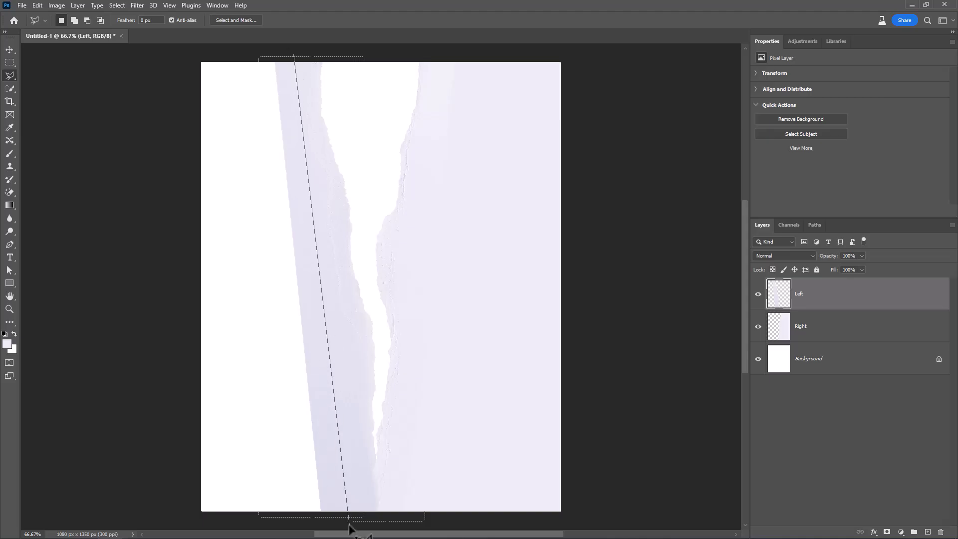
{"action": "left_click", "coordinate": [348, 516]}
{"action": "left_click", "coordinate": [165, 518]}
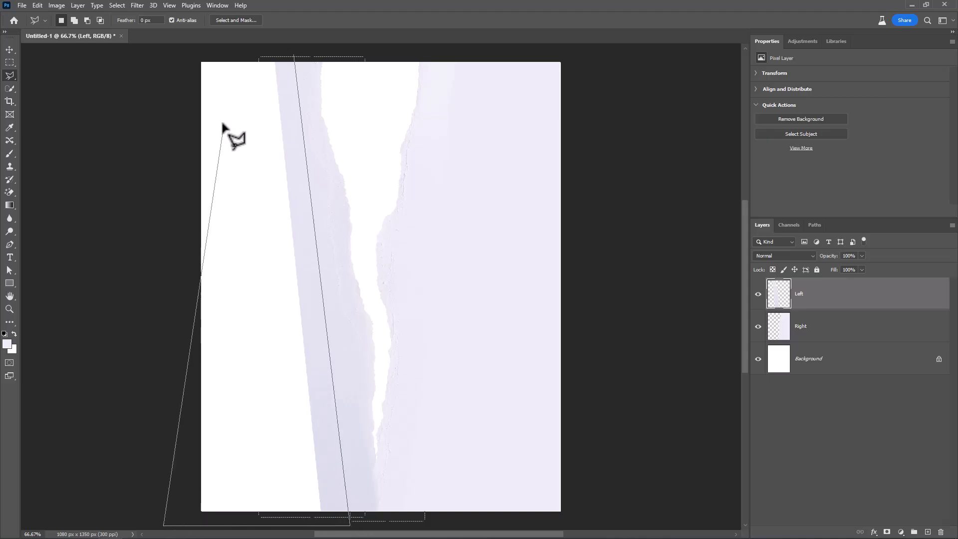
{"action": "double_click", "coordinate": [178, 58]}
- Paint the left area with sampled lavender paper colour, then deselect
{"action": "key", "text": "b"}
{"action": "left_click_drag", "start_coordinate": [259, 85], "coordinate": [252, 261]}
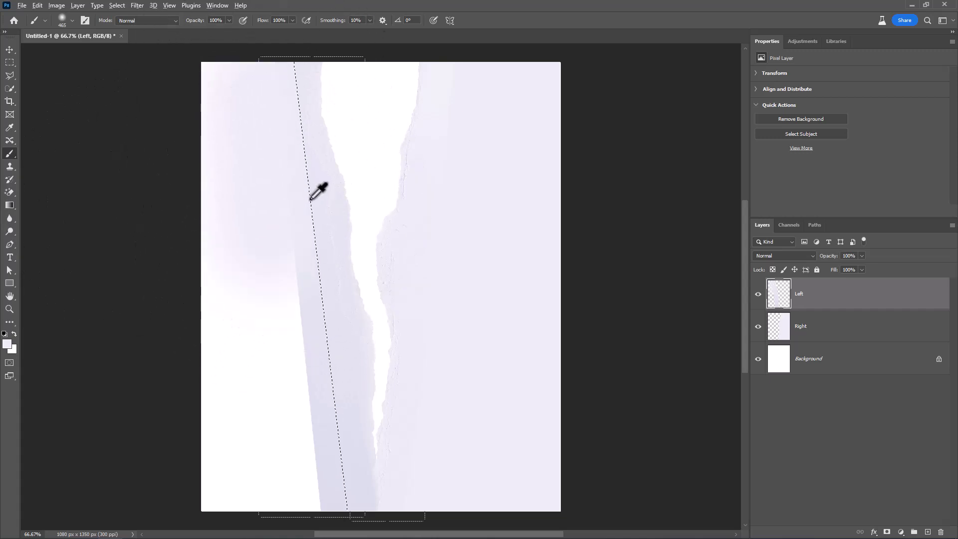
{"action": "left_click", "coordinate": [287, 180], "text": "alt"}
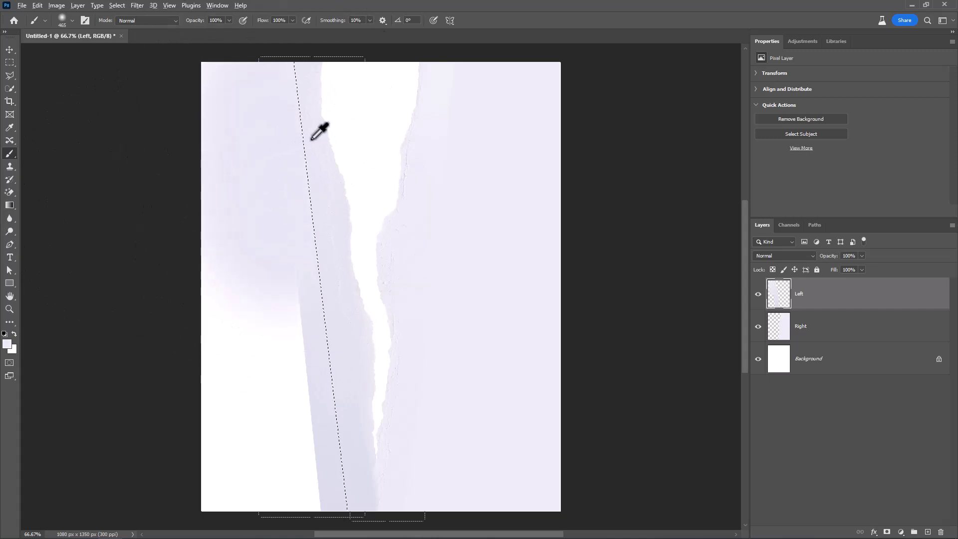
{"action": "mouse_move", "coordinate": [267, 231]}
{"action": "left_mouse_down"}
{"action": "mouse_move", "coordinate": [289, 347]}
{"action": "mouse_move", "coordinate": [290, 462]}
{"action": "mouse_move", "coordinate": [203, 458]}
{"action": "left_mouse_up"}
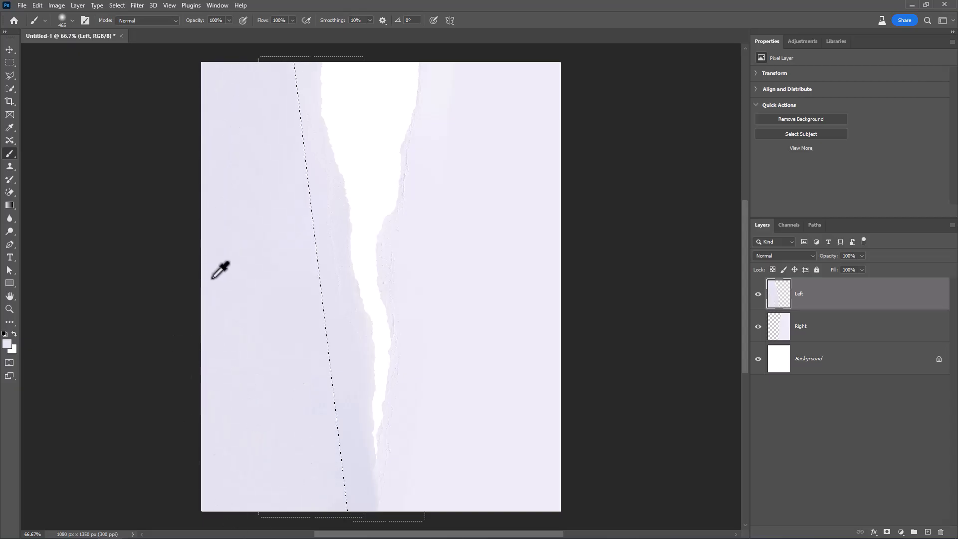
{"action": "key", "text": "ctrl+d"}
- Drag the young-man photo from File Explorer onto the canvas and commit the placement
{"action": "key", "text": "alt+Tab"}
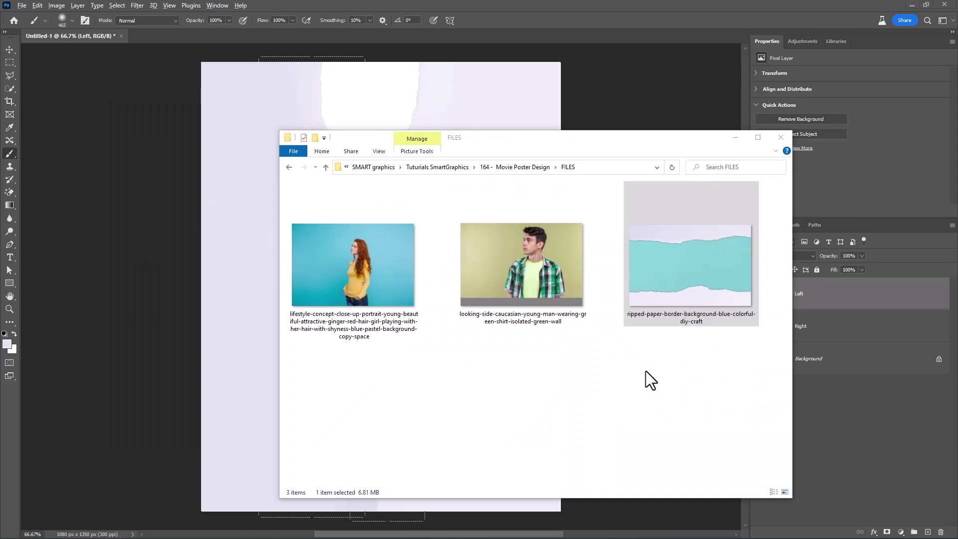
{"action": "left_click", "coordinate": [538, 303]}
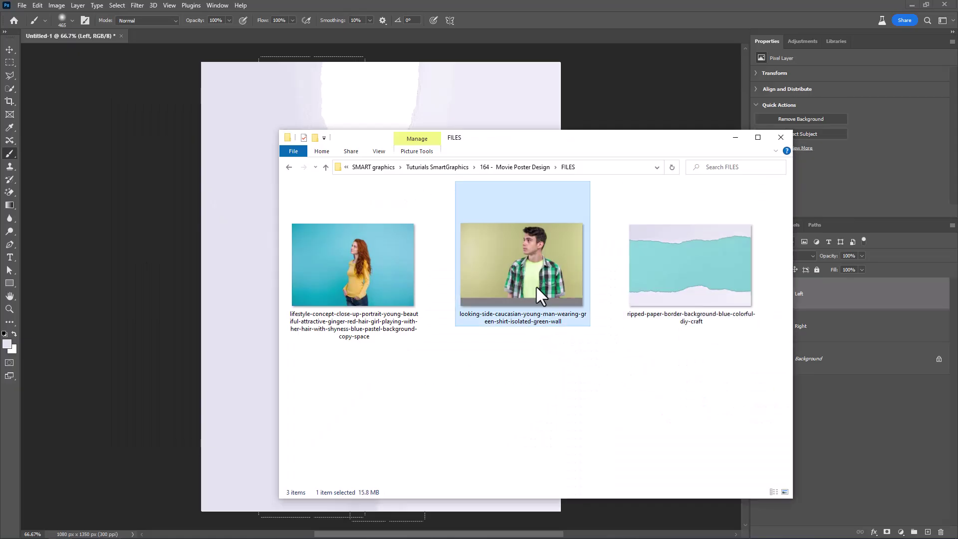
{"action": "left_click_drag", "start_coordinate": [425, 293], "coordinate": [254, 308]}
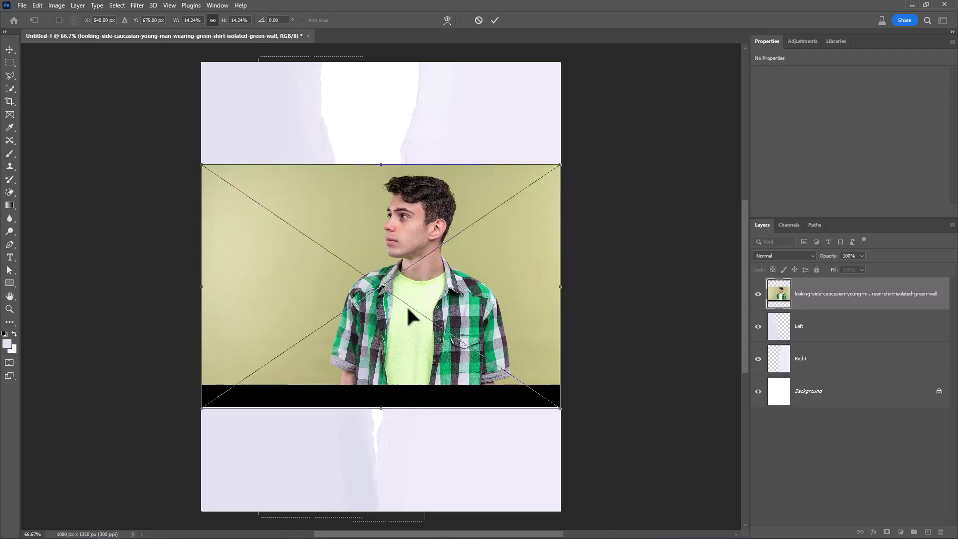
{"action": "key", "text": "Return"}
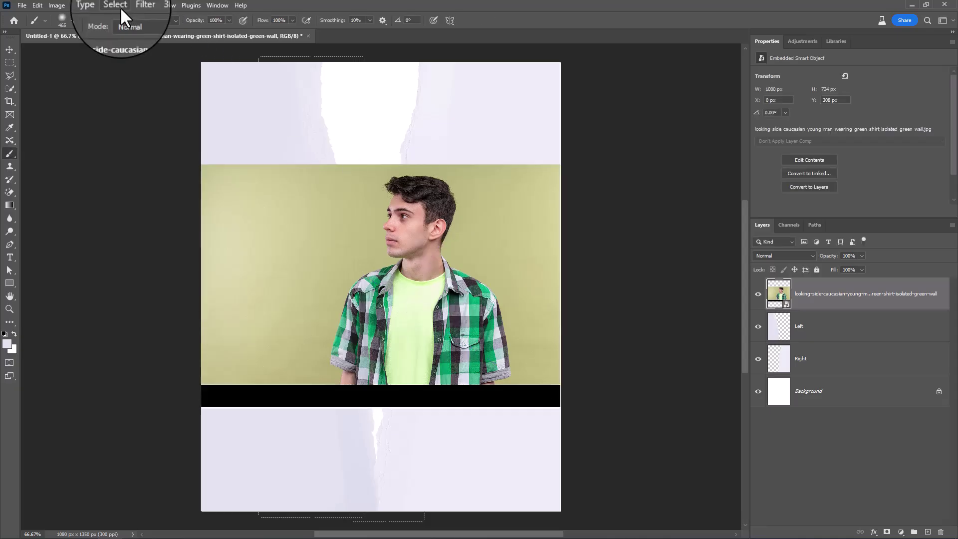
- Mask the man off his green backdrop using Select Subject and a layer mask
{"action": "left_click", "coordinate": [120, 7]}
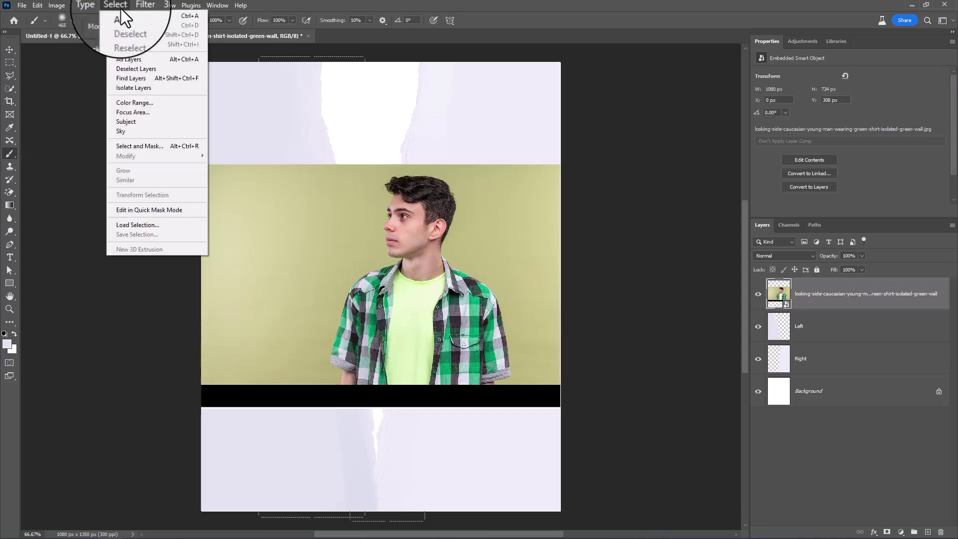
{"action": "left_click", "coordinate": [124, 119]}
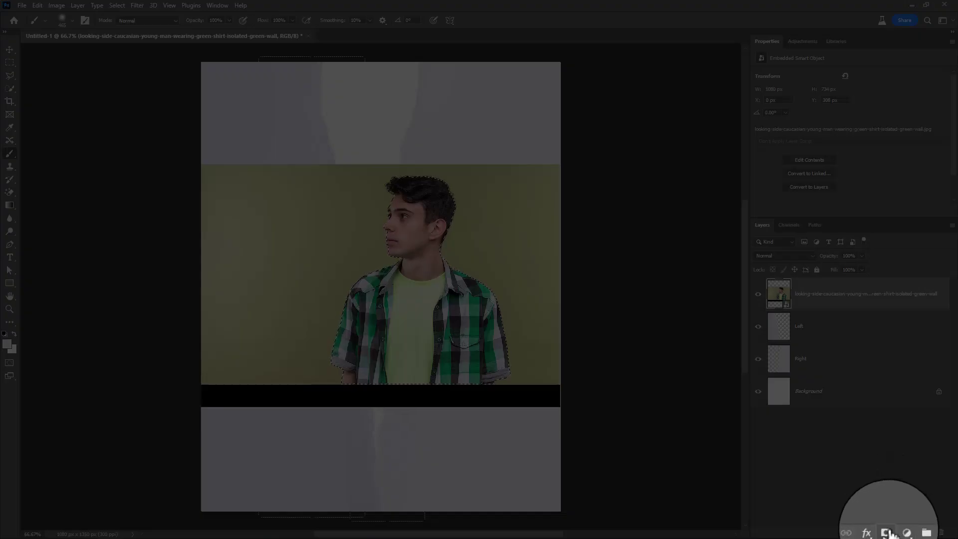
{"action": "left_click", "coordinate": [887, 533]}
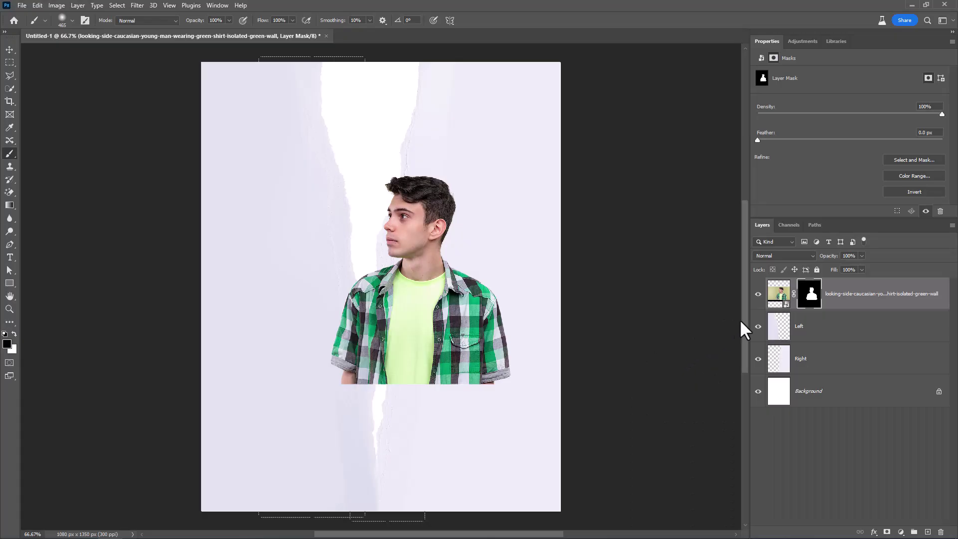
{"action": "left_click", "coordinate": [9, 49]}
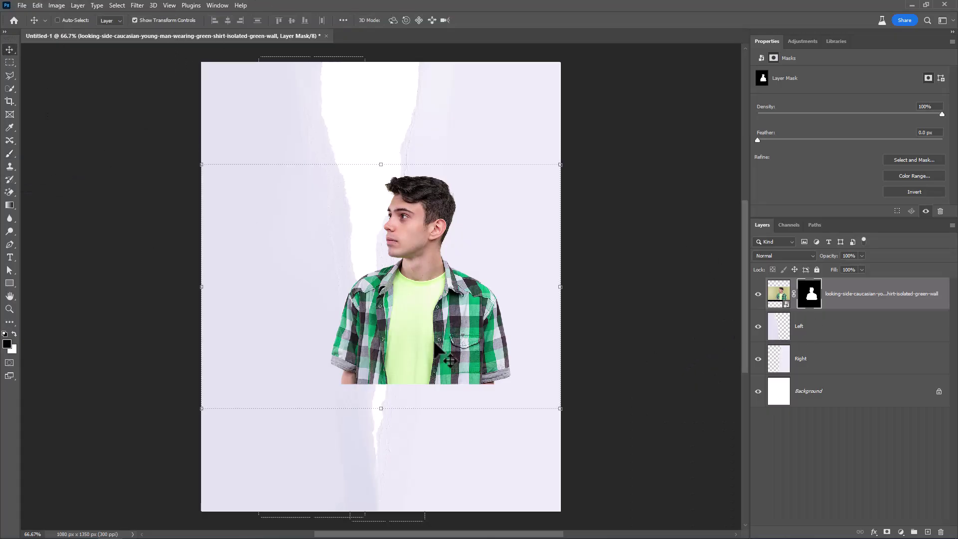
- Convert the masked man photo layer into a smart object
{"action": "right_click", "coordinate": [842, 299]}
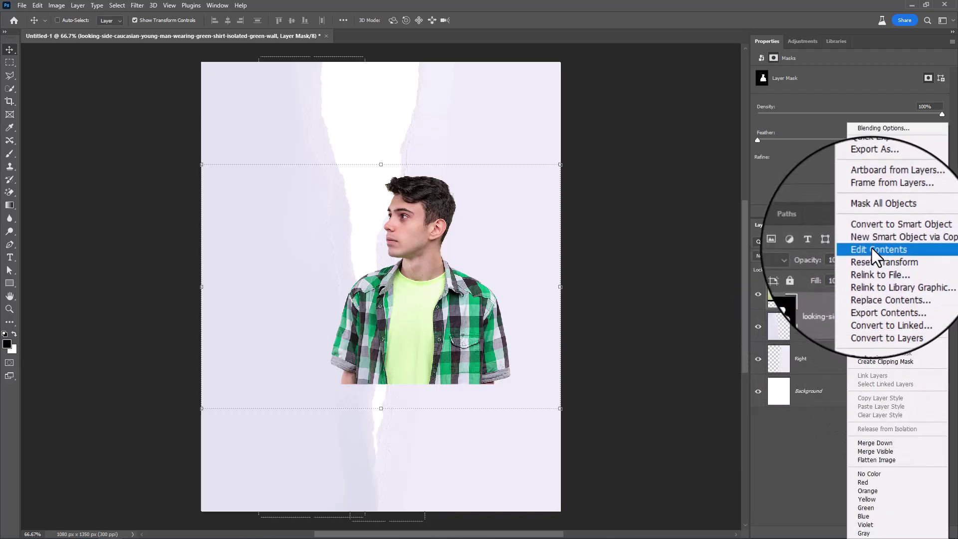
{"action": "left_click", "coordinate": [876, 232]}
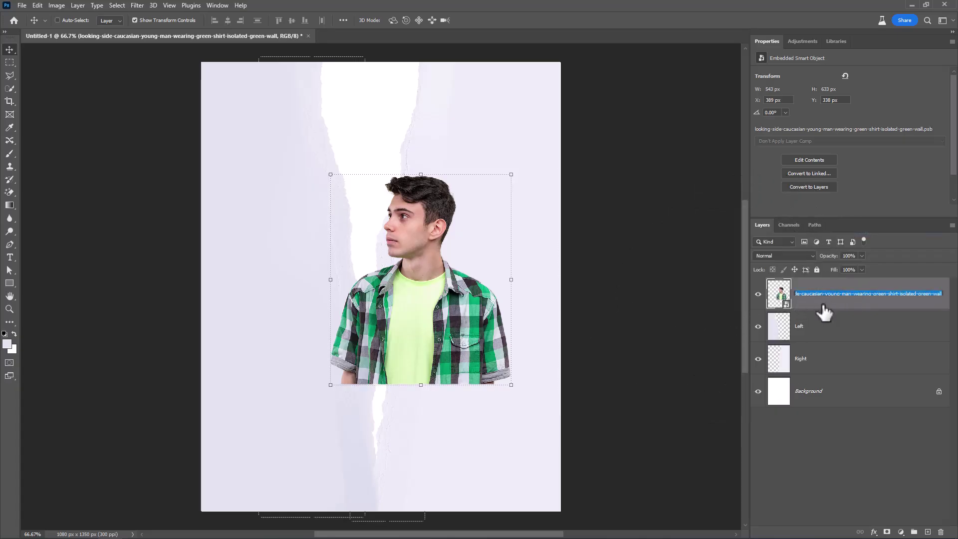
{"action": "type", "text": "Man"}
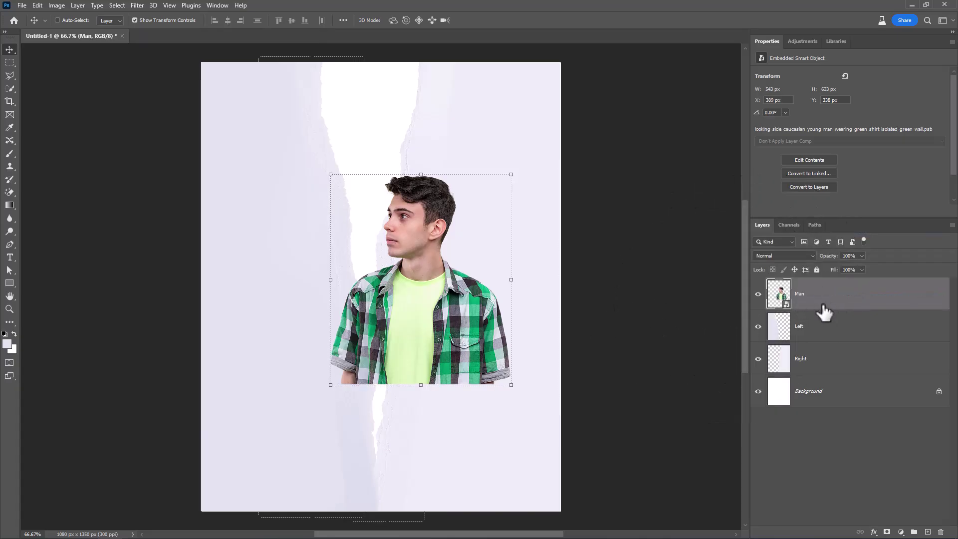
- Move the man to the poster's left and enlarge him with free transform
{"action": "mouse_move", "coordinate": [449, 329]}
{"action": "left_mouse_down"}
{"action": "mouse_move", "coordinate": [333, 417]}
{"action": "mouse_move", "coordinate": [296, 417]}
{"action": "left_mouse_up"}
{"action": "key", "text": "ctrl+t"}
{"action": "left_click_drag", "start_coordinate": [280, 233], "coordinate": [302, 60]}
{"action": "left_click_drag", "start_coordinate": [301, 204], "coordinate": [306, 220]}
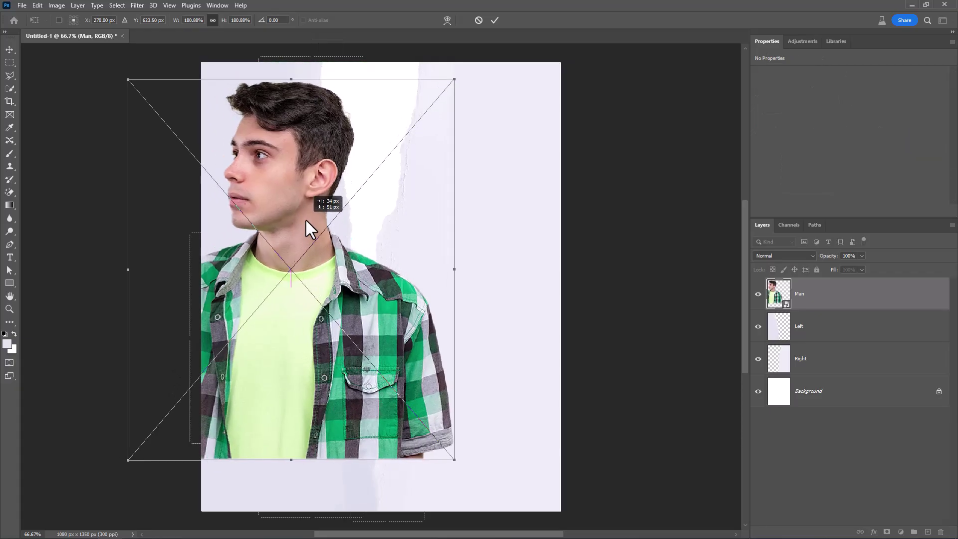
{"action": "left_click_drag", "start_coordinate": [305, 218], "coordinate": [306, 218]}
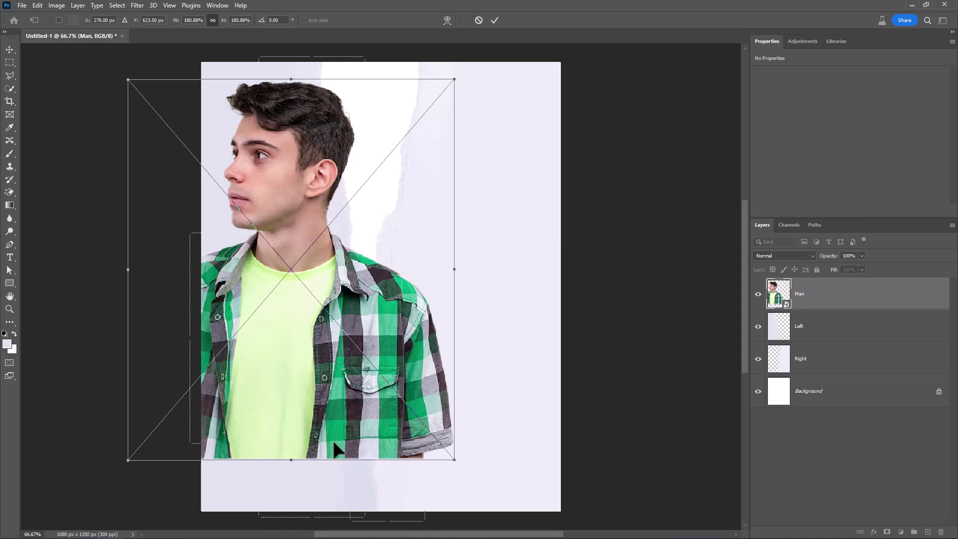
{"action": "left_click_drag", "start_coordinate": [293, 459], "coordinate": [297, 504]}
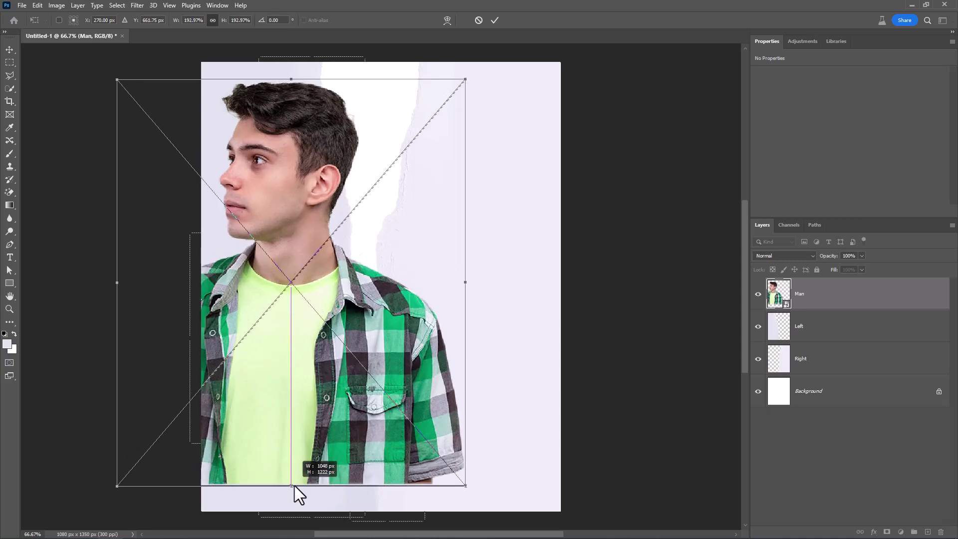
{"action": "left_click_drag", "start_coordinate": [297, 503], "coordinate": [296, 511]}
{"action": "left_click_drag", "start_coordinate": [303, 416], "coordinate": [310, 416]}
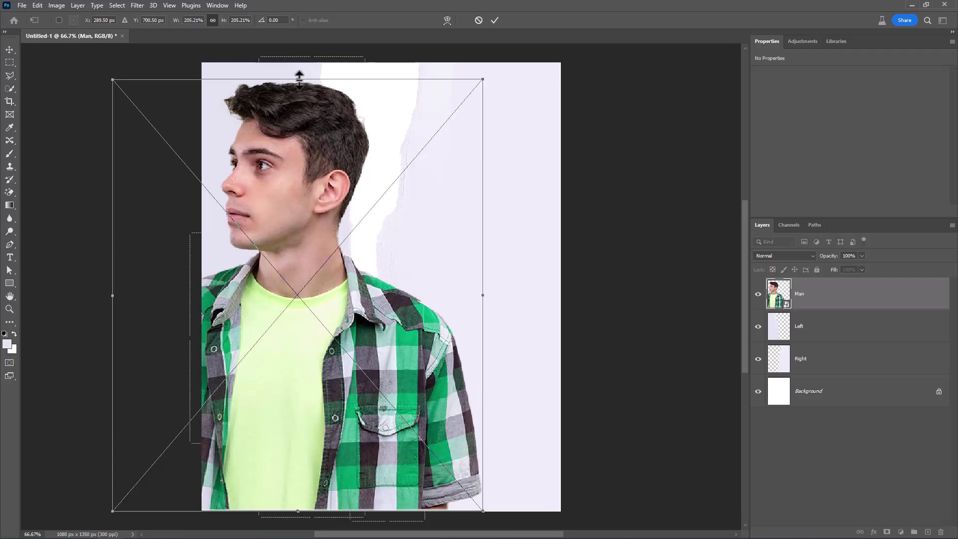
- Fine-tune the man's size, commit the transform, and clip him to the Left strip
{"action": "left_click_drag", "start_coordinate": [299, 76], "coordinate": [299, 73]}
{"action": "left_click_drag", "start_coordinate": [323, 244], "coordinate": [333, 256]}
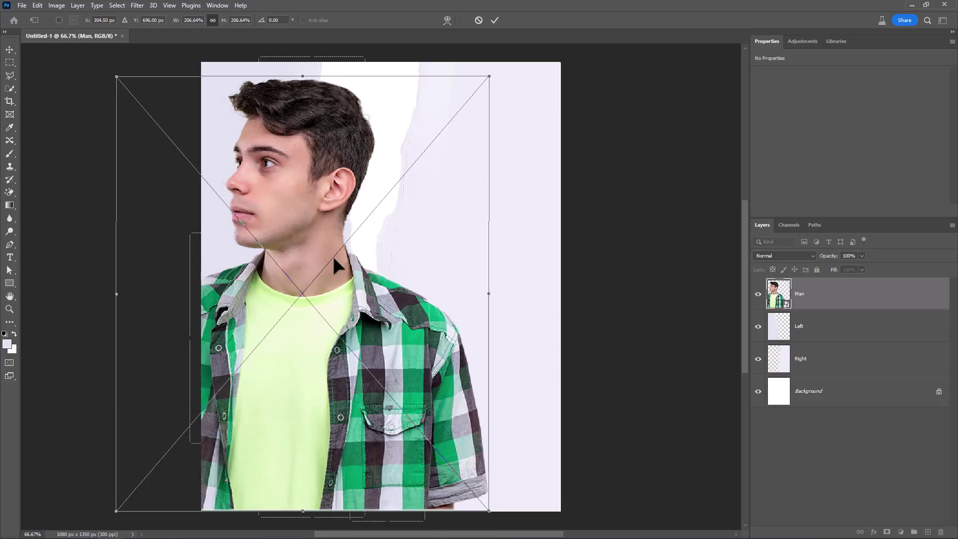
{"action": "left_click", "coordinate": [496, 16]}
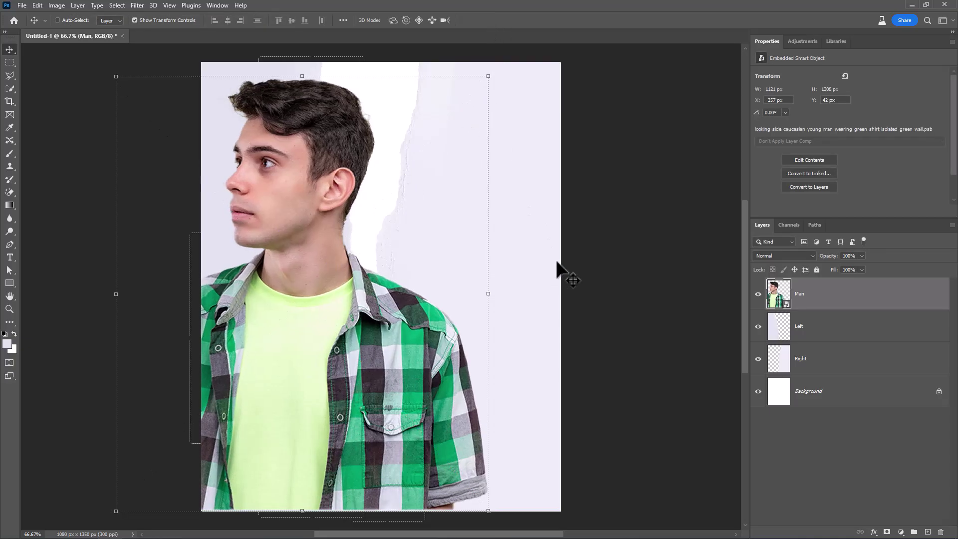
{"action": "right_click", "coordinate": [828, 297]}
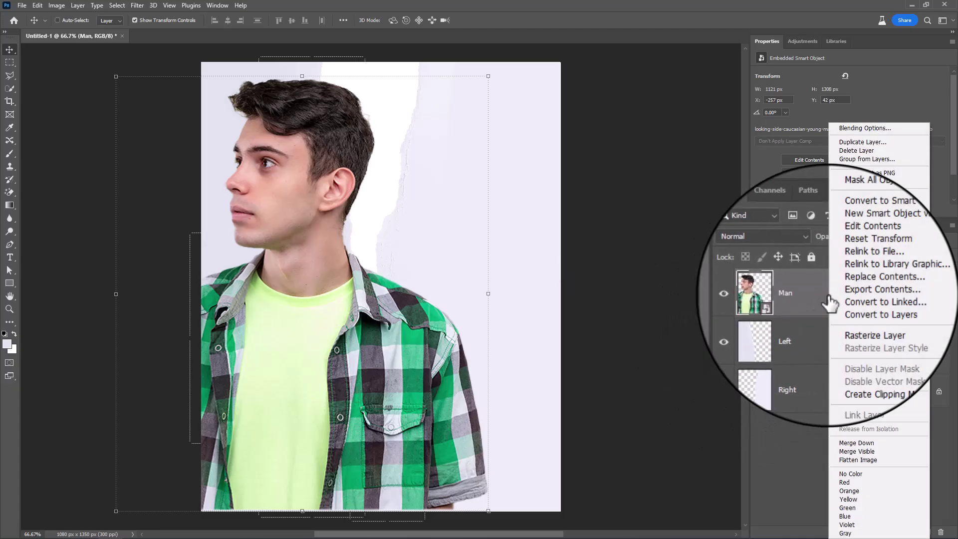
{"action": "left_click", "coordinate": [853, 363]}
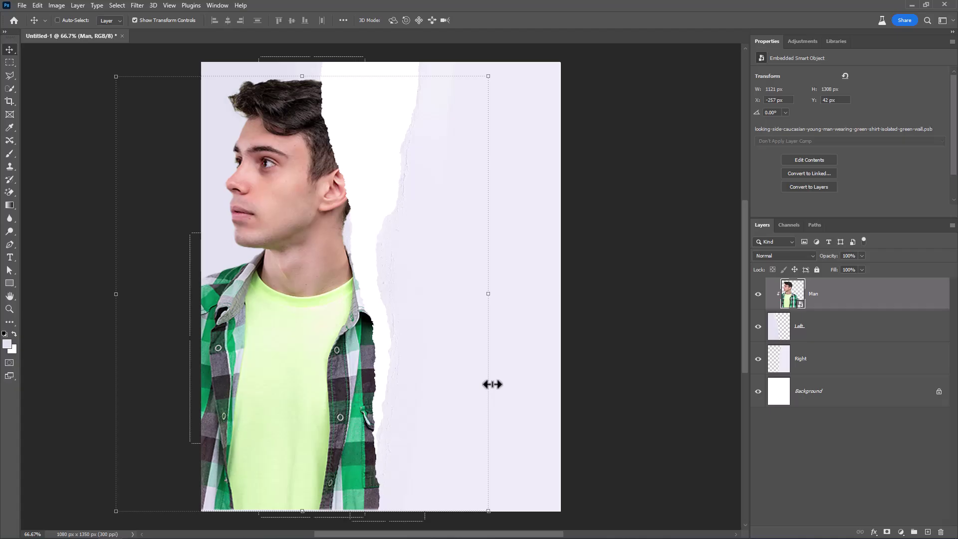
- Lasso the back of the man's hair, neck and shirt and mask that area away
{"action": "left_click", "coordinate": [10, 75]}
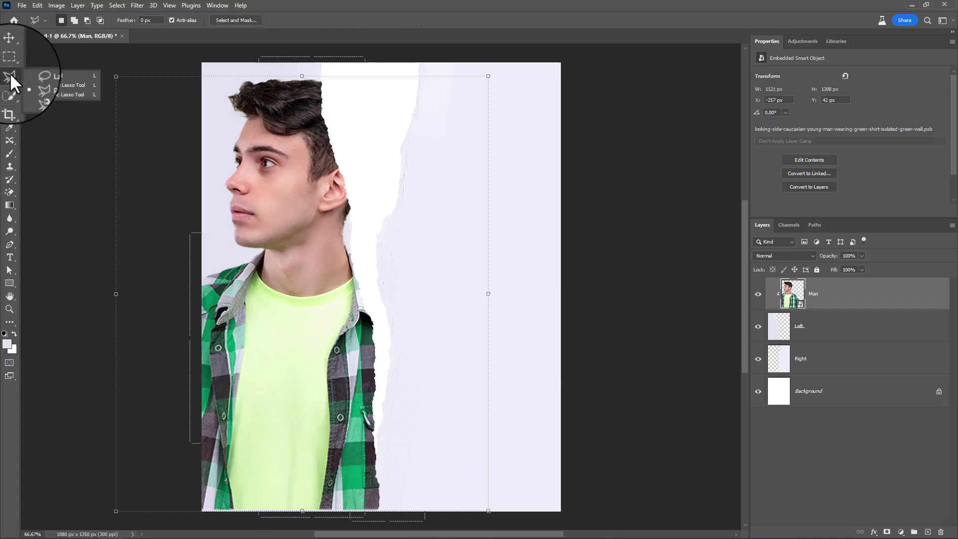
{"action": "left_click", "coordinate": [37, 75]}
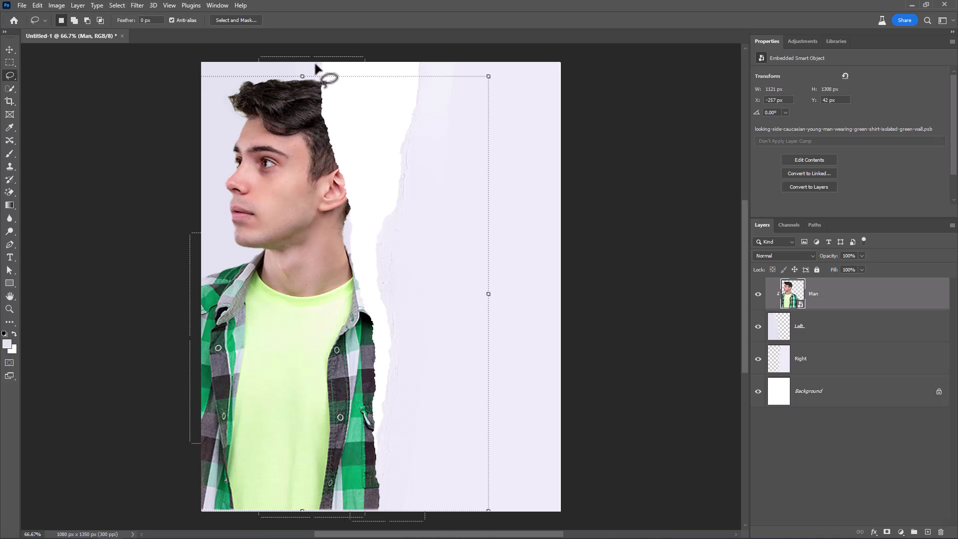
{"action": "left_click_drag", "start_coordinate": [314, 67], "coordinate": [314, 95]}
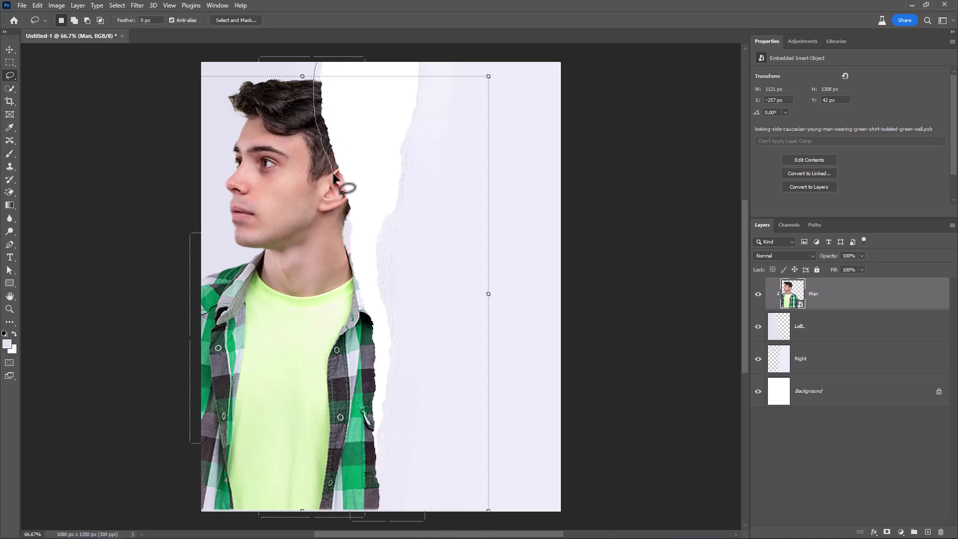
{"action": "left_click_drag", "start_coordinate": [338, 196], "coordinate": [358, 315]}
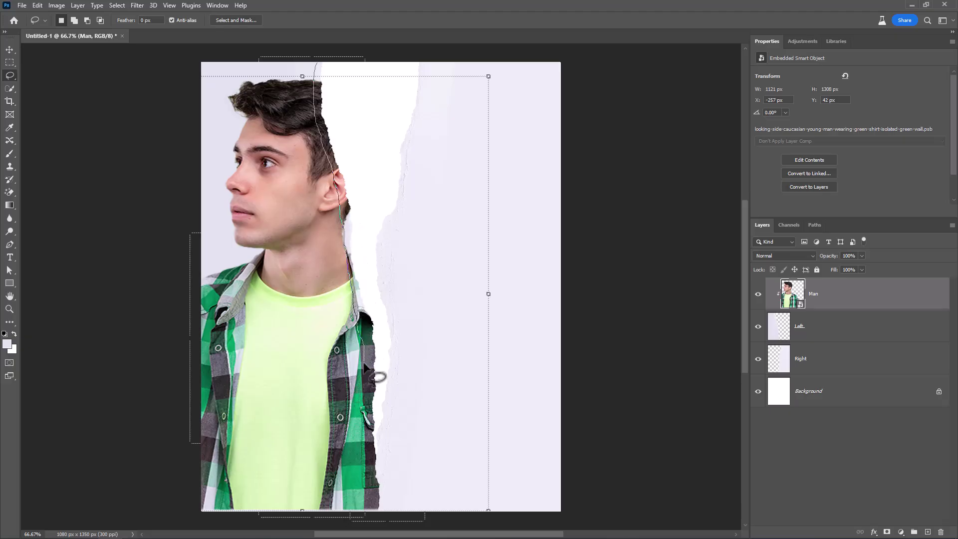
{"action": "mouse_move", "coordinate": [379, 439]}
{"action": "left_mouse_down"}
{"action": "mouse_move", "coordinate": [386, 491]}
{"action": "mouse_move", "coordinate": [443, 368]}
{"action": "mouse_move", "coordinate": [342, 71]}
{"action": "mouse_move", "coordinate": [311, 142]}
{"action": "left_mouse_up"}
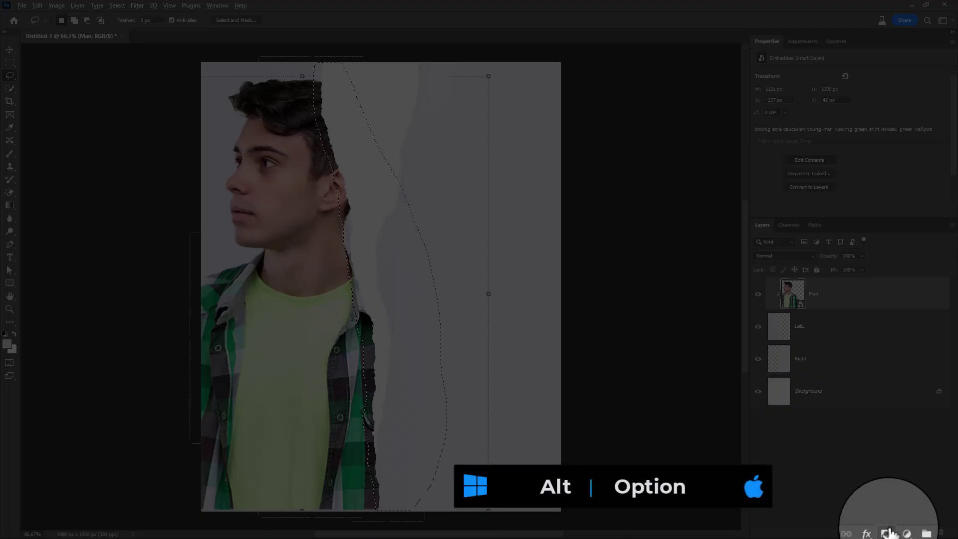
{"action": "left_click", "coordinate": [888, 532], "text": "alt"}
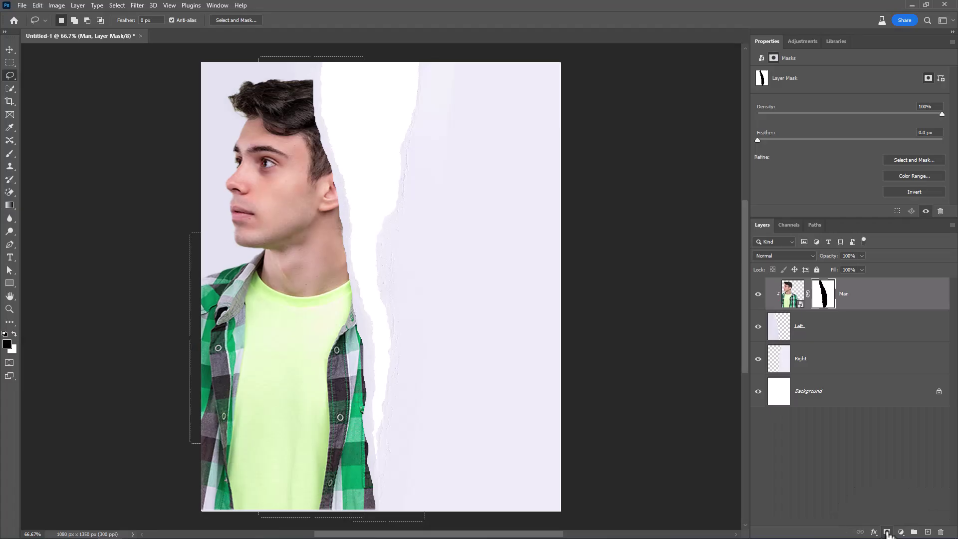
{"action": "left_click", "coordinate": [874, 305]}
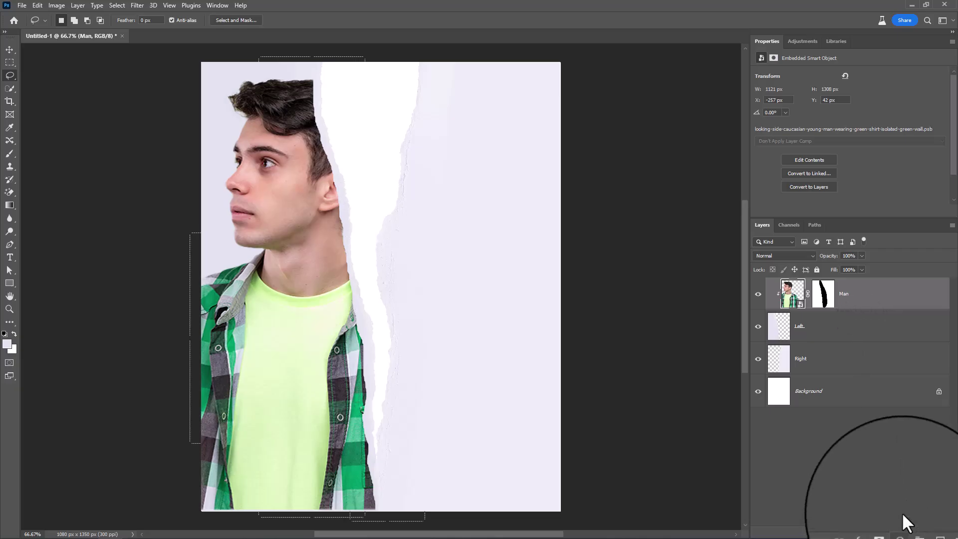
- Add a Black & White adjustment layer clipped to the Man layer
{"action": "left_click", "coordinate": [900, 530]}
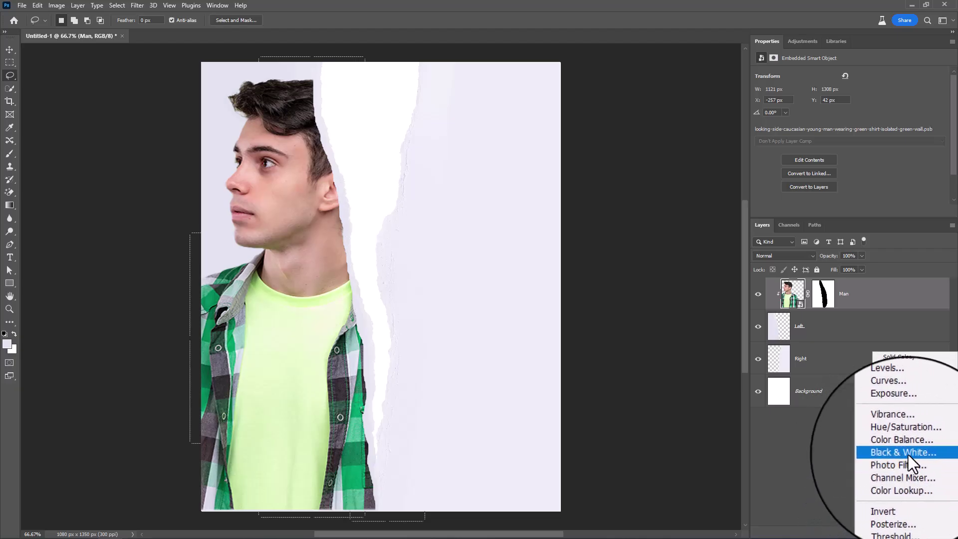
{"action": "left_click", "coordinate": [907, 453]}
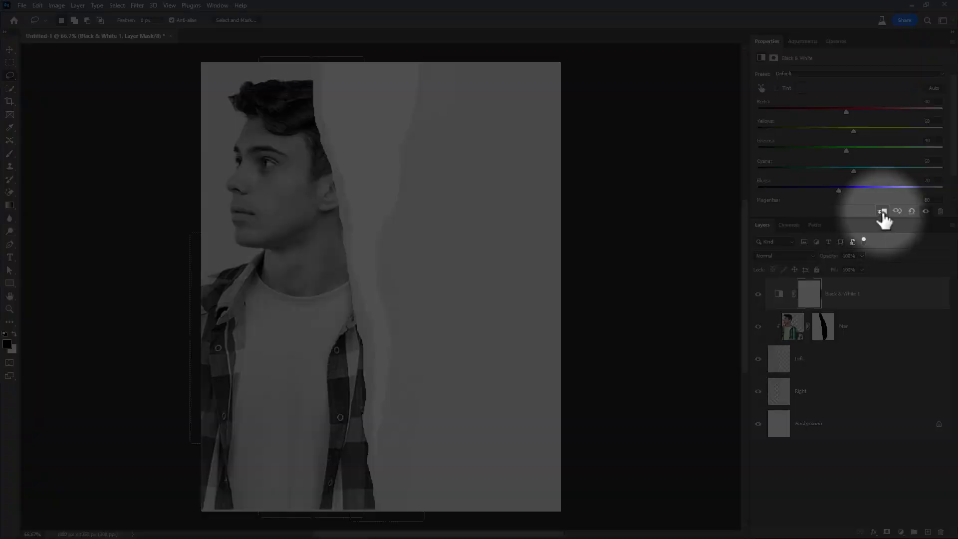
{"action": "left_click", "coordinate": [883, 213]}
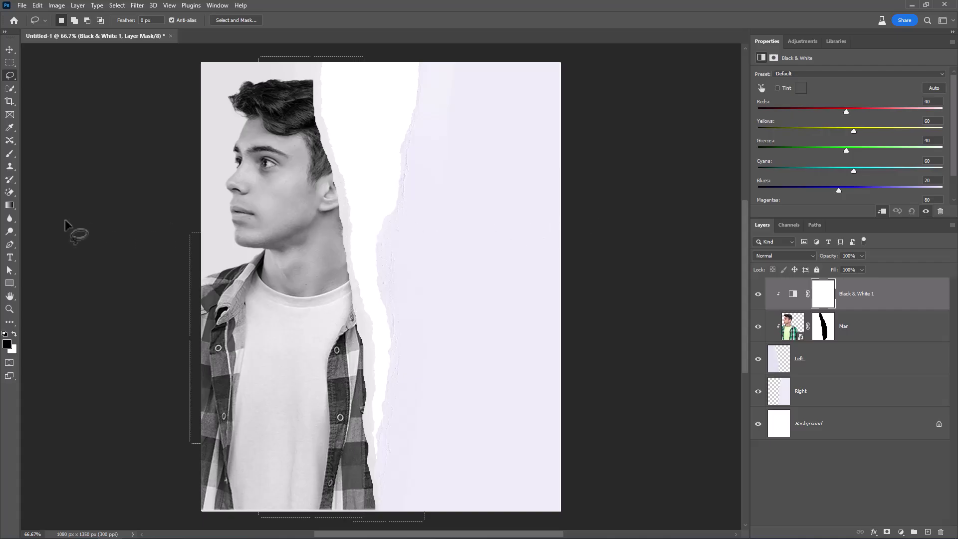
- Paint the Black & White mask at 10% brush opacity over the man's face
{"action": "left_click", "coordinate": [10, 153]}
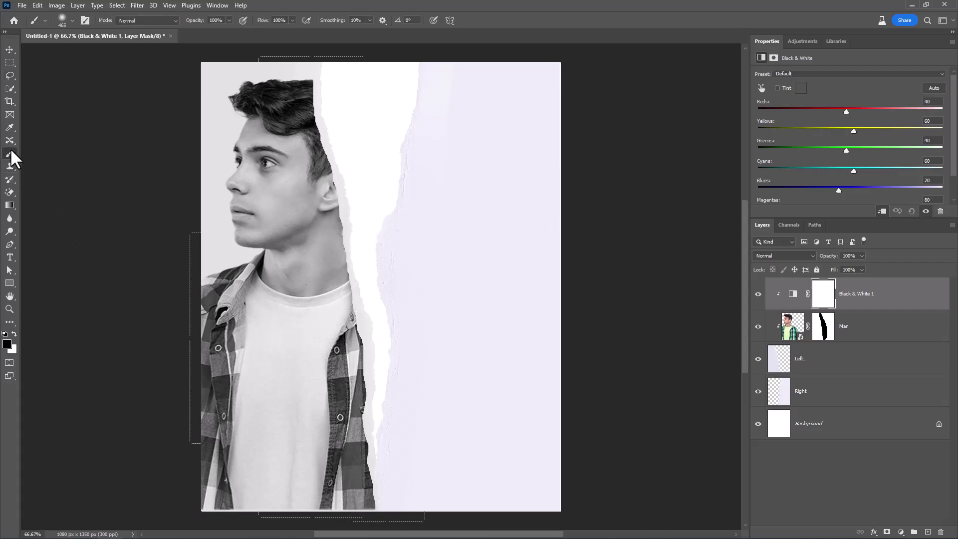
{"action": "left_click", "coordinate": [823, 295]}
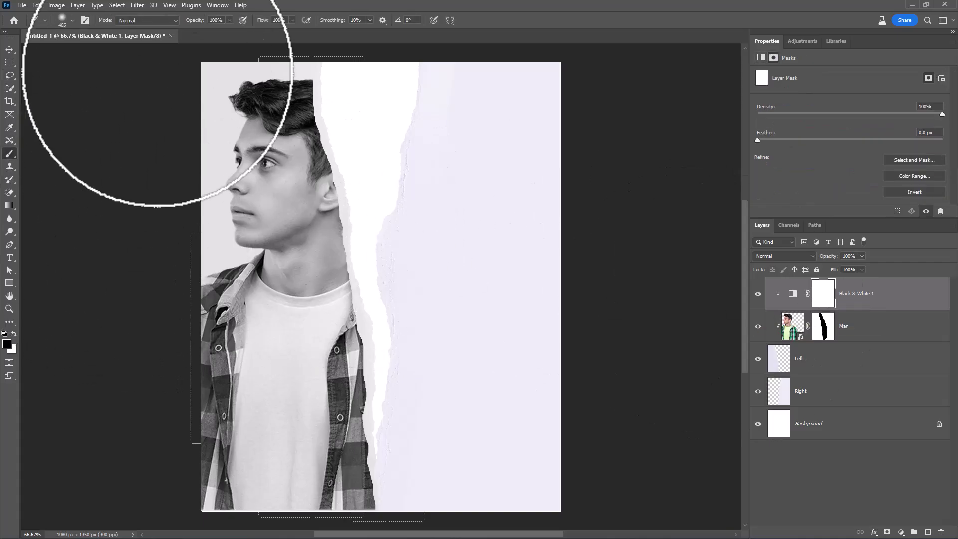
{"action": "left_click", "coordinate": [211, 22]}
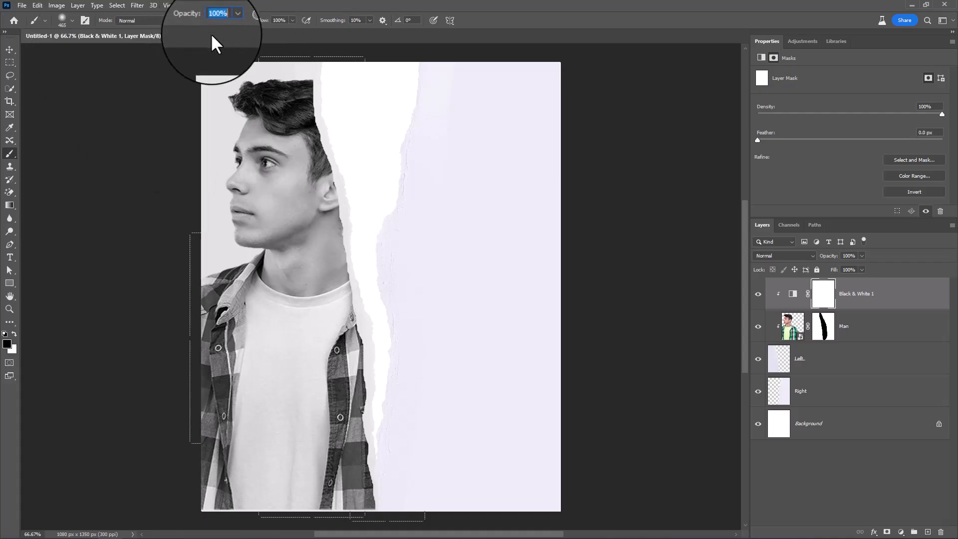
{"action": "type", "text": "10"}
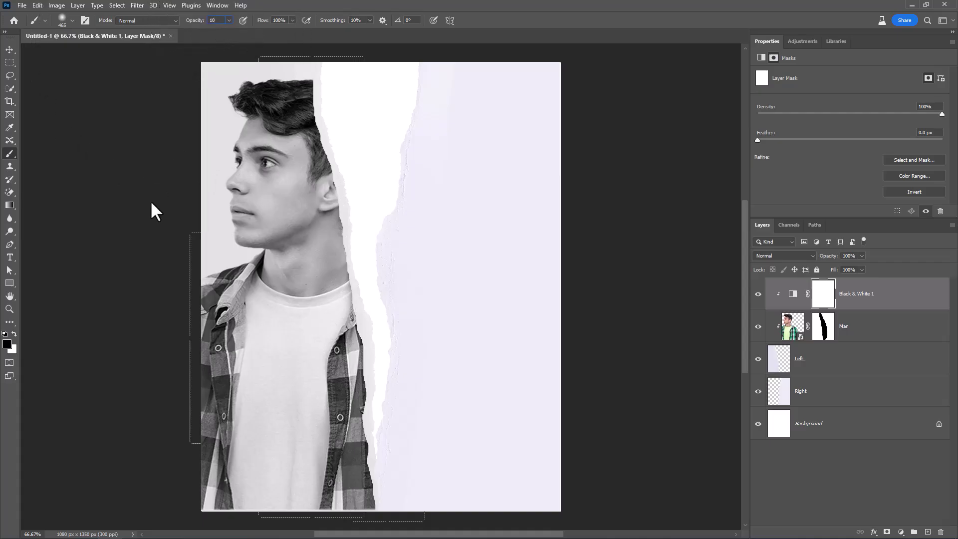
{"action": "key", "text": "Return"}
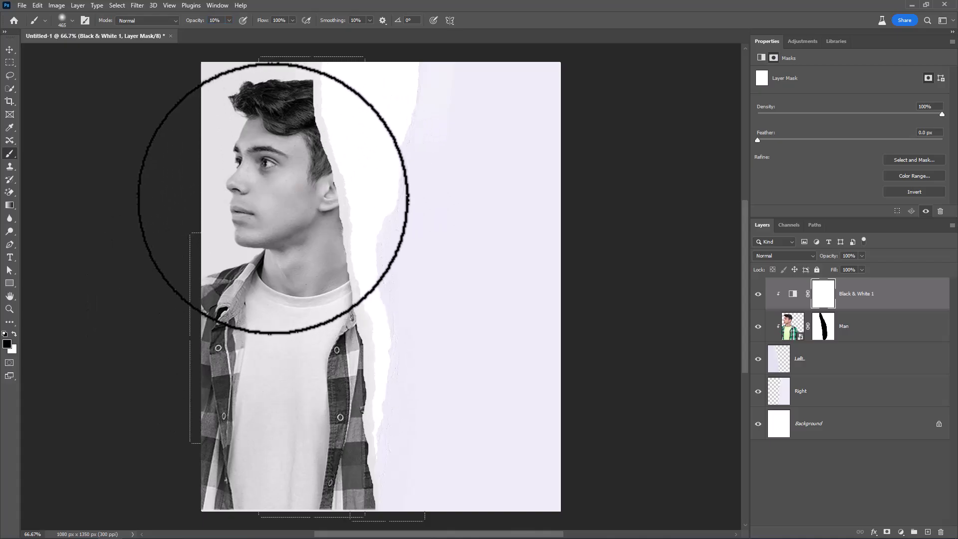
{"action": "left_click_drag", "start_coordinate": [268, 193], "coordinate": [253, 182]}
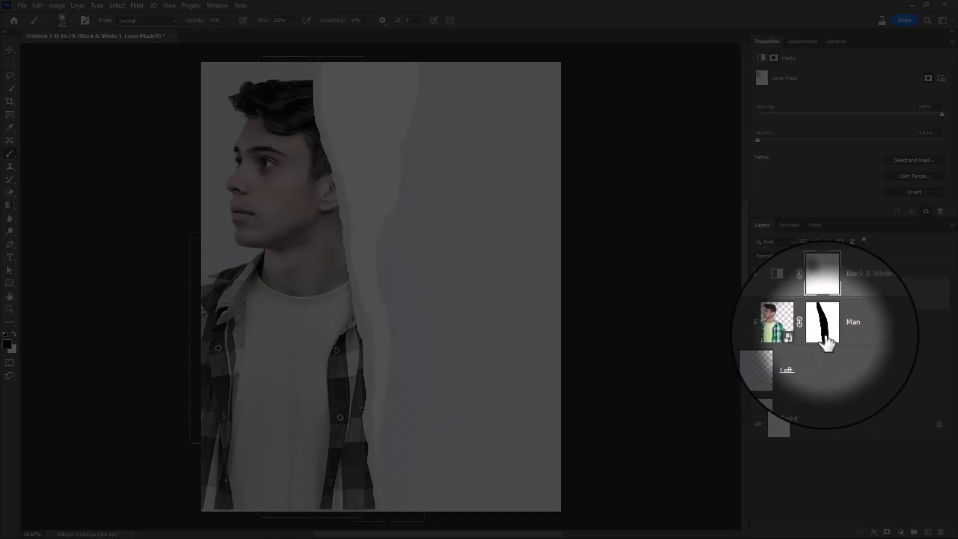
- Paint the Man layer mask with a 57% opacity brush to fade the plaid shirt
{"action": "left_click", "coordinate": [825, 337]}
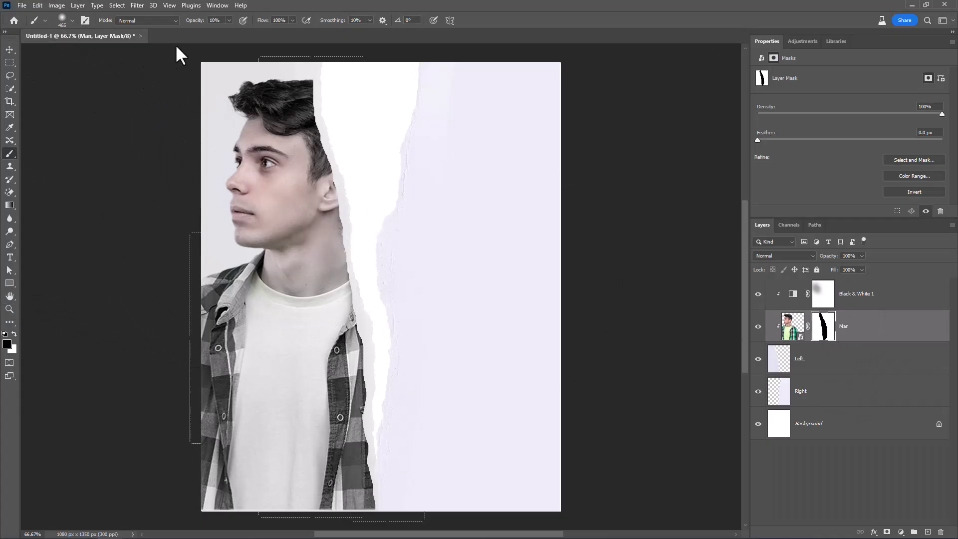
{"action": "left_click_drag", "start_coordinate": [196, 20], "coordinate": [221, 22]}
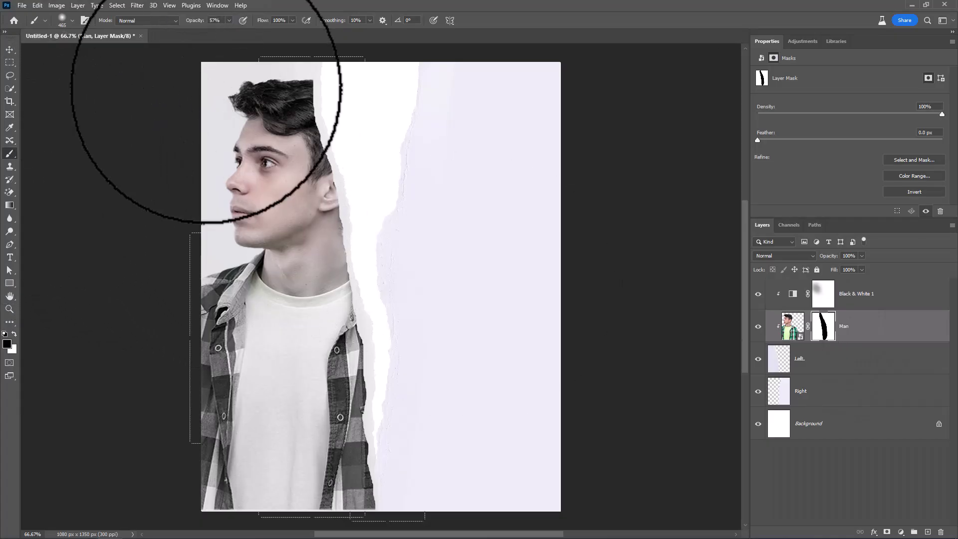
{"action": "mouse_move", "coordinate": [301, 404]}
{"action": "left_mouse_down"}
{"action": "mouse_move", "coordinate": [360, 372]}
{"action": "mouse_move", "coordinate": [352, 458]}
{"action": "mouse_move", "coordinate": [345, 442]}
{"action": "left_mouse_up"}
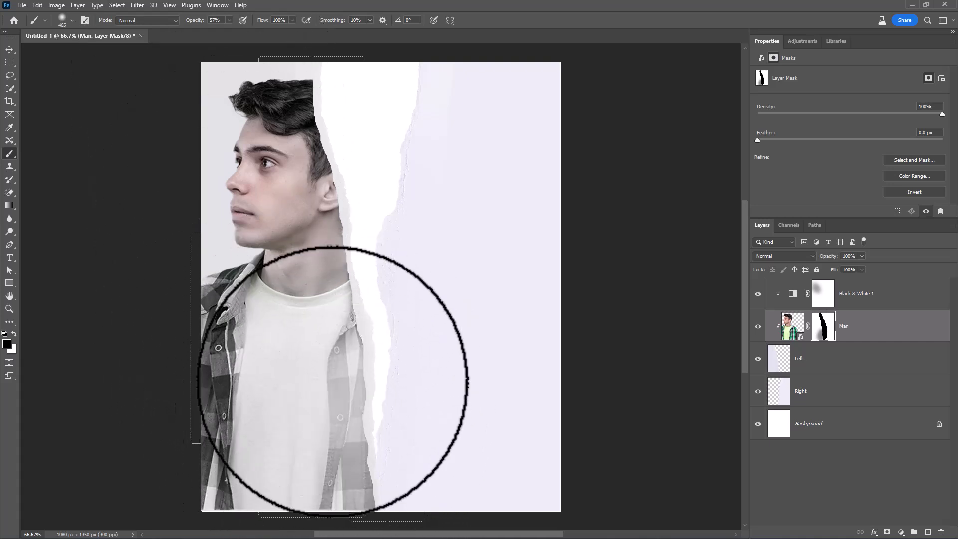
{"action": "left_click_drag", "start_coordinate": [360, 352], "coordinate": [317, 352]}
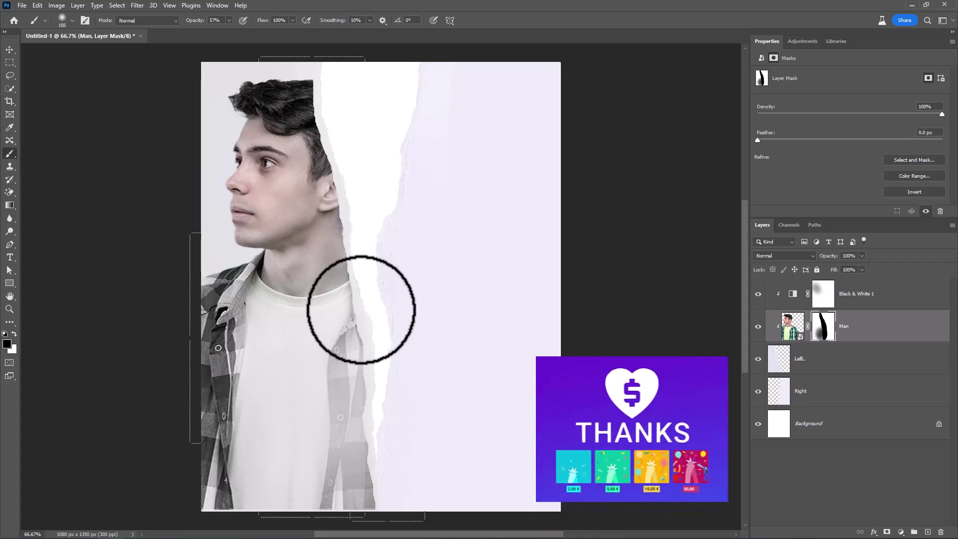
{"action": "mouse_move", "coordinate": [361, 309]}
{"action": "left_mouse_down"}
{"action": "mouse_move", "coordinate": [291, 427]}
{"action": "mouse_move", "coordinate": [336, 383]}
{"action": "mouse_move", "coordinate": [316, 477]}
{"action": "mouse_move", "coordinate": [295, 501]}
{"action": "mouse_move", "coordinate": [367, 484]}
{"action": "mouse_move", "coordinate": [355, 482]}
{"action": "left_mouse_up"}
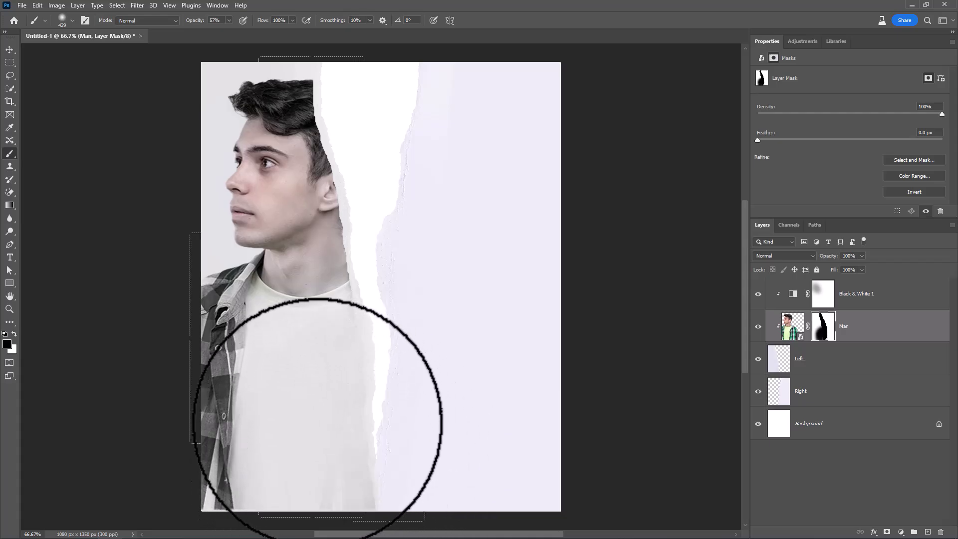
{"action": "mouse_move", "coordinate": [317, 407]}
{"action": "left_mouse_down"}
{"action": "mouse_move", "coordinate": [257, 439]}
{"action": "mouse_move", "coordinate": [195, 307]}
{"action": "mouse_move", "coordinate": [227, 379]}
{"action": "mouse_move", "coordinate": [224, 354]}
{"action": "mouse_move", "coordinate": [223, 484]}
{"action": "mouse_move", "coordinate": [203, 467]}
{"action": "mouse_move", "coordinate": [214, 516]}
{"action": "mouse_move", "coordinate": [231, 378]}
{"action": "left_mouse_up"}
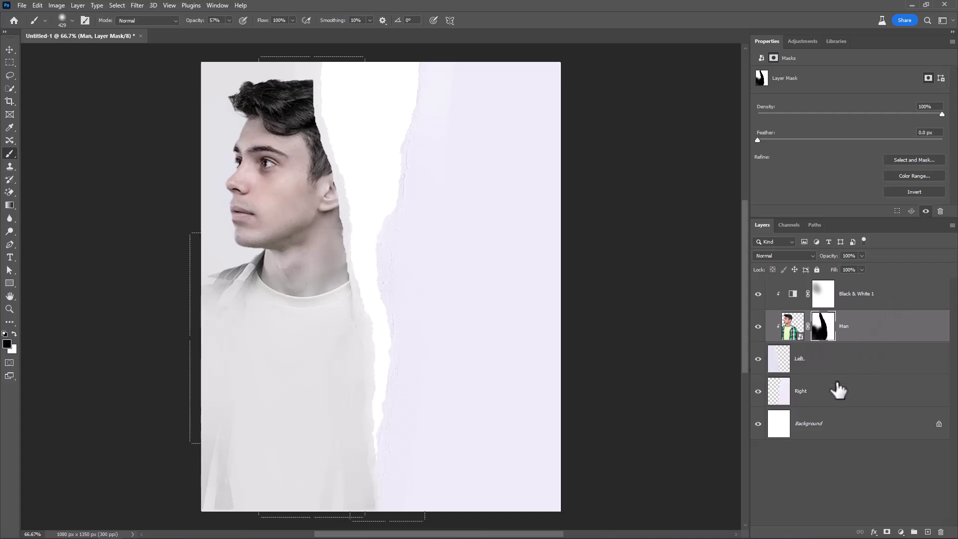
{"action": "left_click", "coordinate": [835, 399]}
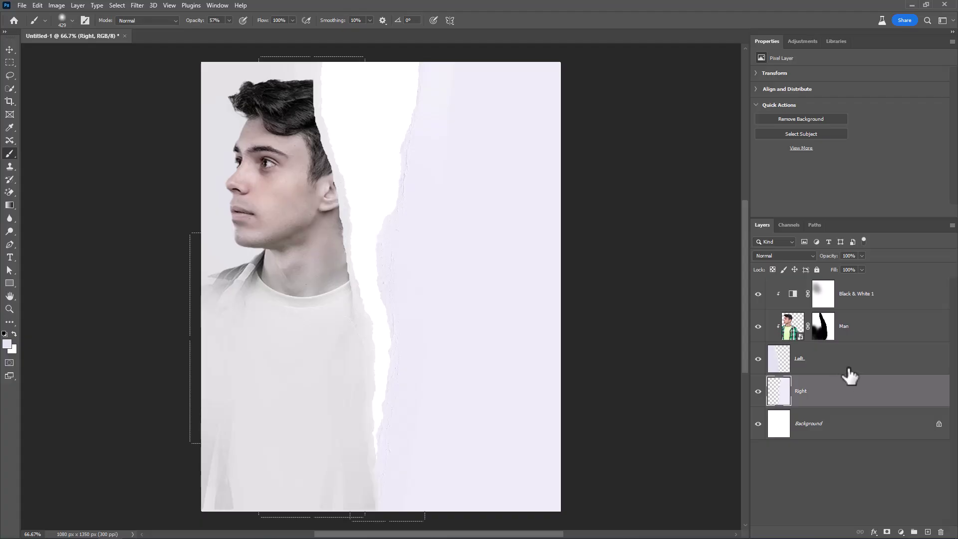
- Place the red-haired girl photo from the source folder into the poster
{"action": "key", "text": "alt+Tab"}
{"action": "left_click_drag", "start_coordinate": [405, 281], "coordinate": [240, 275]}
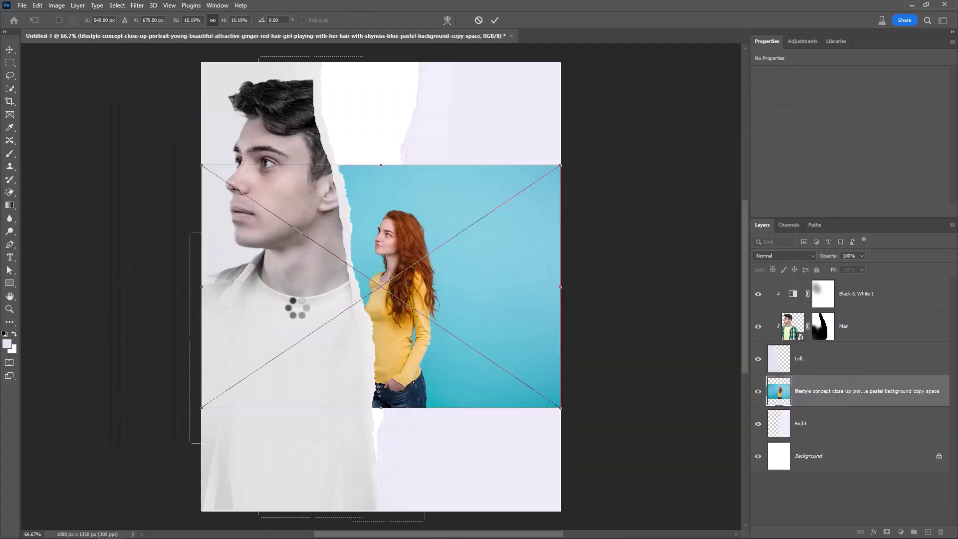
{"action": "left_click_drag", "start_coordinate": [472, 316], "coordinate": [519, 265]}
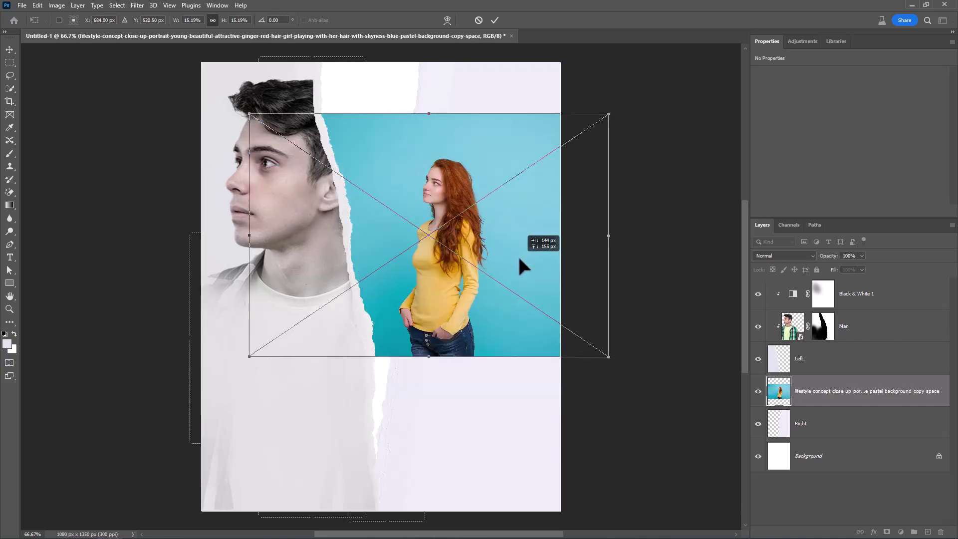
{"action": "key", "text": "Return"}
- Move the girl layer to the top and align her with the left edge (X = 0 px)
{"action": "left_click_drag", "start_coordinate": [856, 402], "coordinate": [861, 280]}
{"action": "key", "text": "v"}
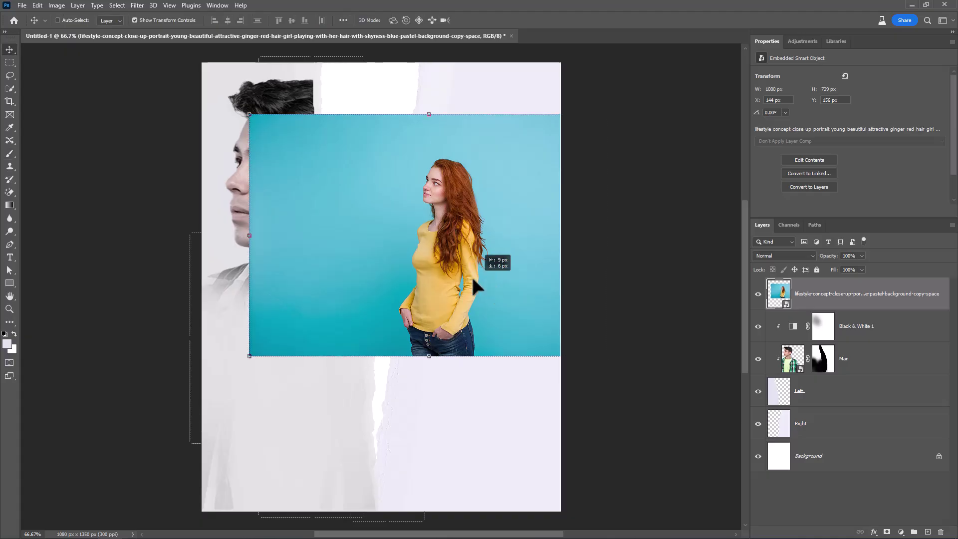
{"action": "left_click_drag", "start_coordinate": [500, 296], "coordinate": [444, 315]}
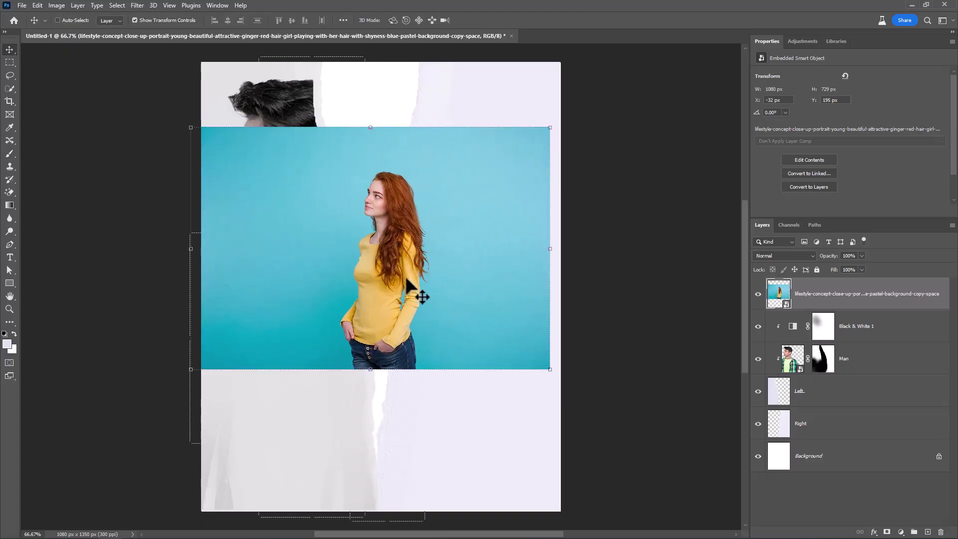
{"action": "left_click_drag", "start_coordinate": [319, 263], "coordinate": [329, 262]}
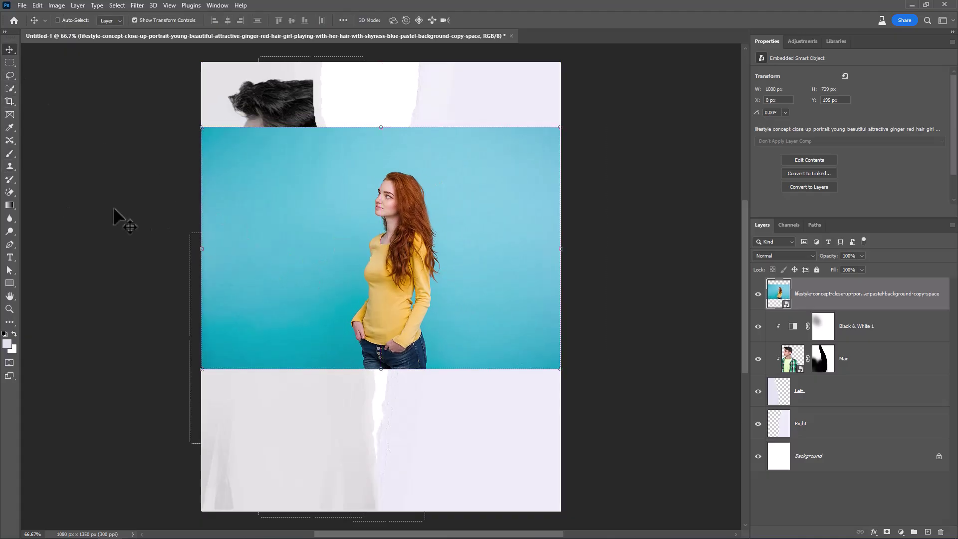
- Mask the woman off her blue backdrop using Select Subject
{"action": "left_click", "coordinate": [117, 6]}
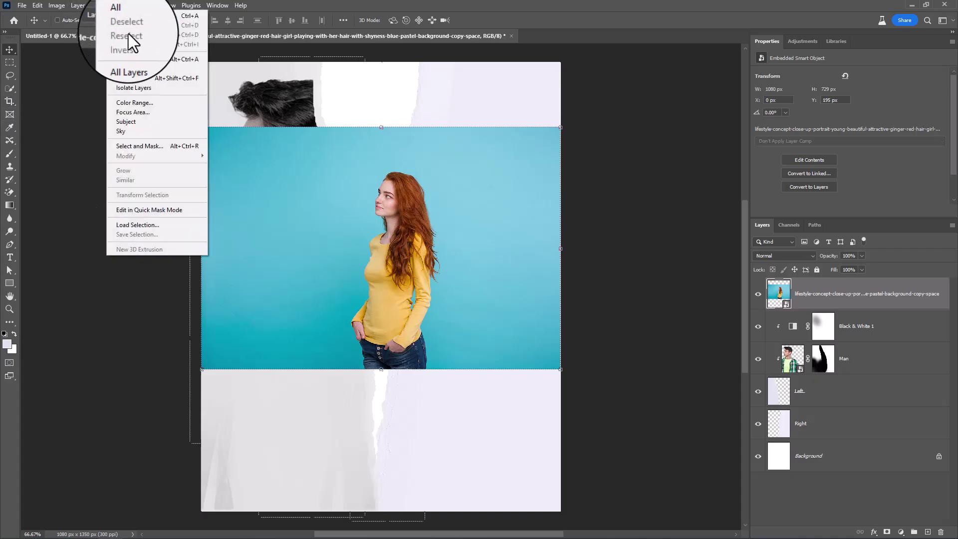
{"action": "left_click", "coordinate": [131, 120]}
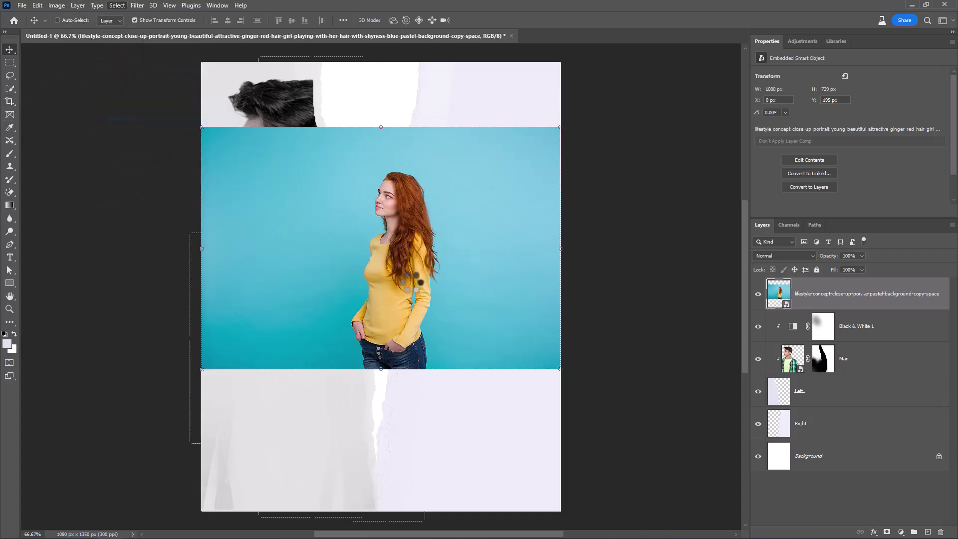
{"action": "left_click", "coordinate": [887, 531]}
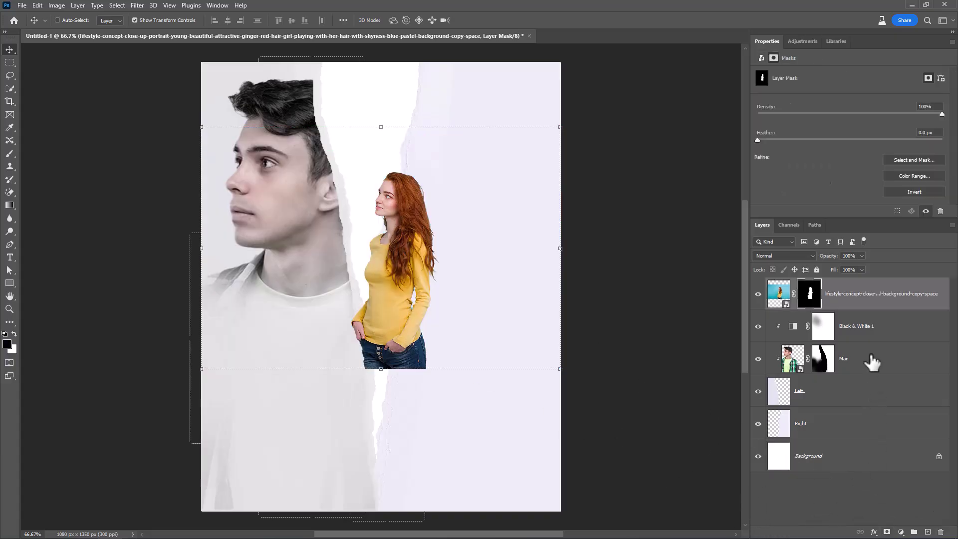
- Convert the woman's layer to a smart object and rename it Girl
{"action": "right_click", "coordinate": [872, 309]}
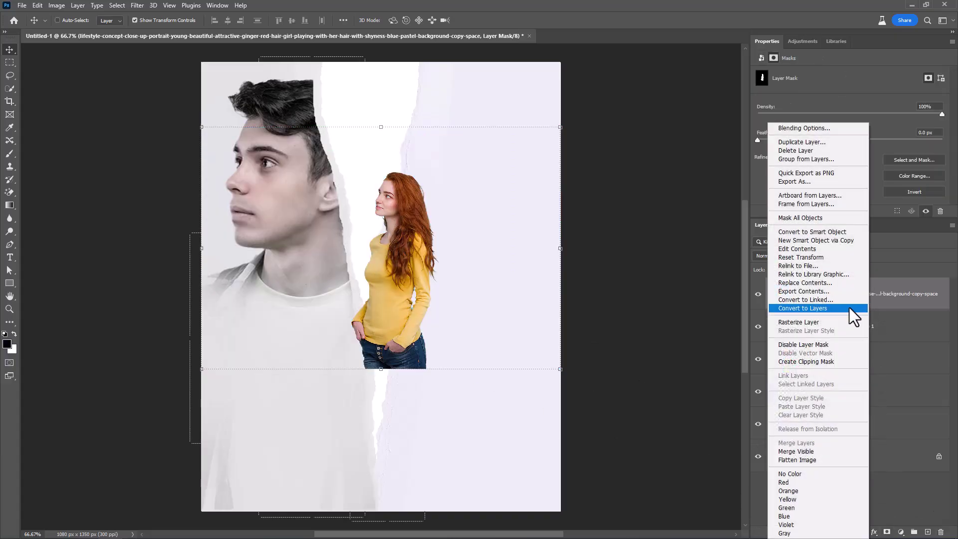
{"action": "left_click", "coordinate": [794, 232]}
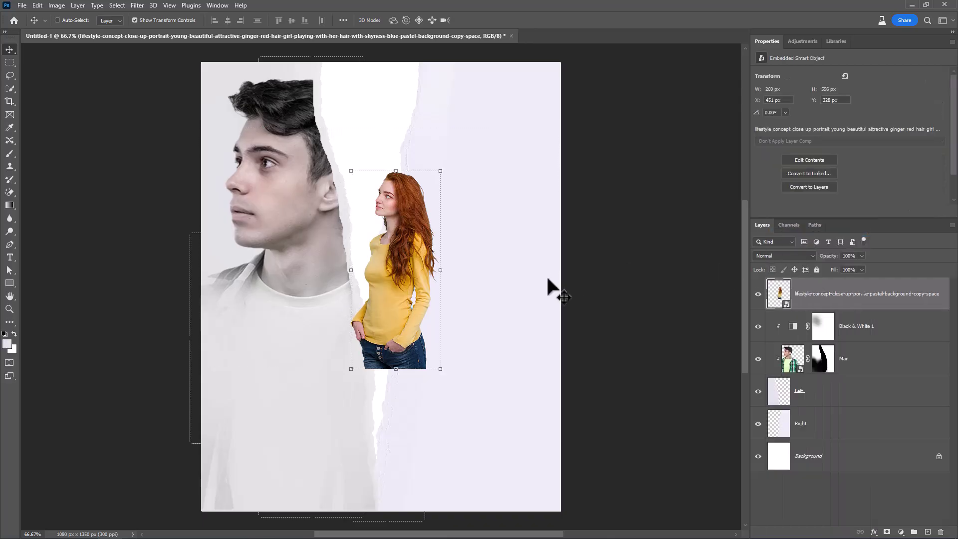
{"action": "double_click", "coordinate": [845, 303]}
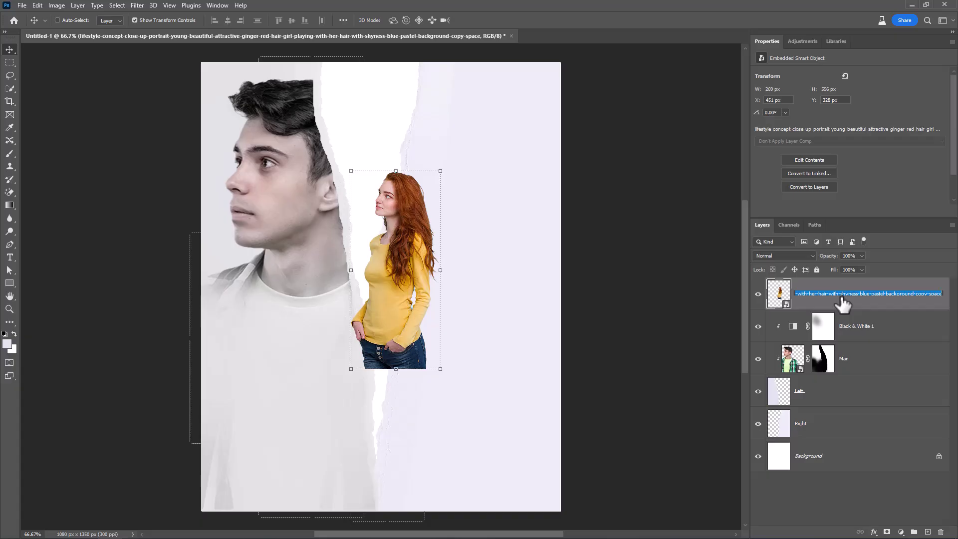
{"action": "type", "text": "Girl"}
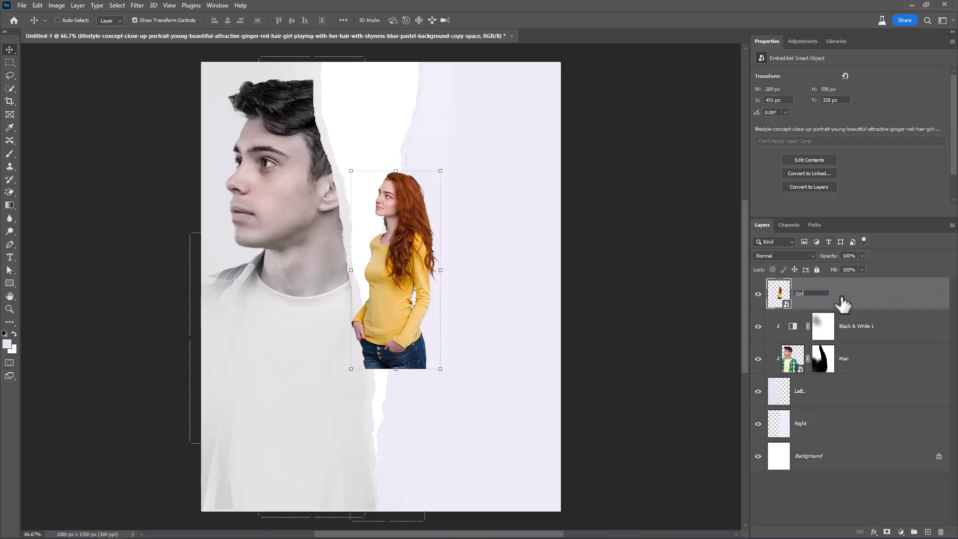
{"action": "key", "text": "Return"}
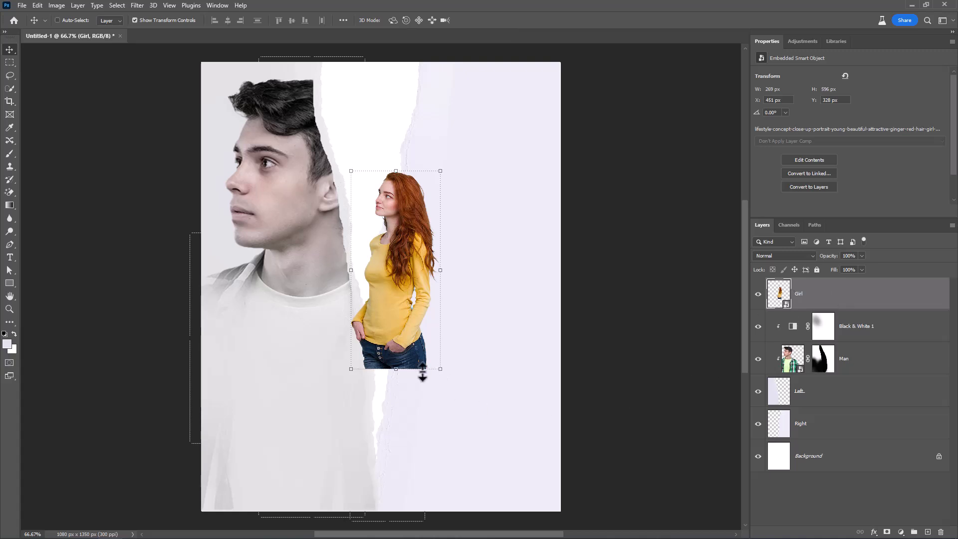
- Scale the woman up and flip her horizontally so she faces right
{"action": "left_click_drag", "start_coordinate": [396, 372], "coordinate": [407, 525]}
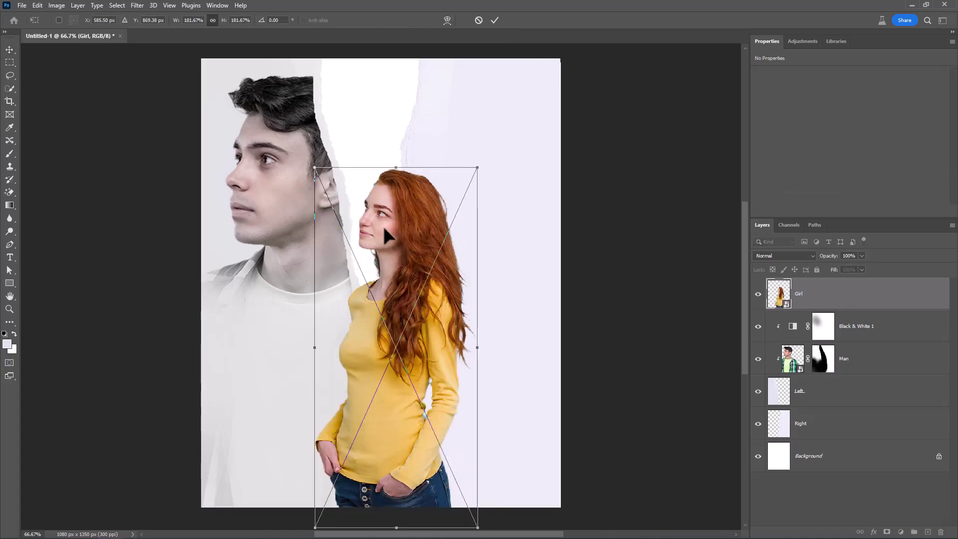
{"action": "left_click_drag", "start_coordinate": [394, 165], "coordinate": [396, 77]}
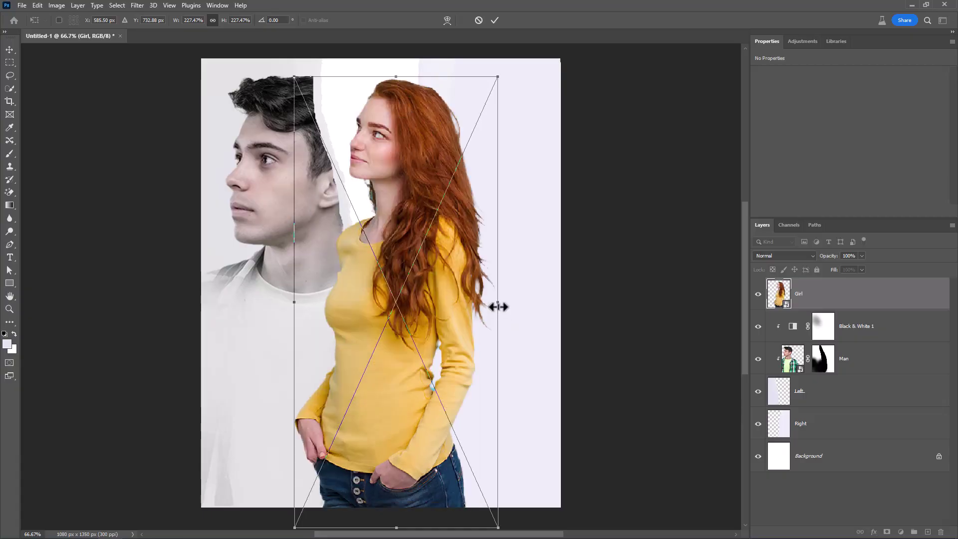
{"action": "left_click_drag", "start_coordinate": [499, 305], "coordinate": [621, 299]}
{"action": "left_click_drag", "start_coordinate": [491, 178], "coordinate": [474, 303]}
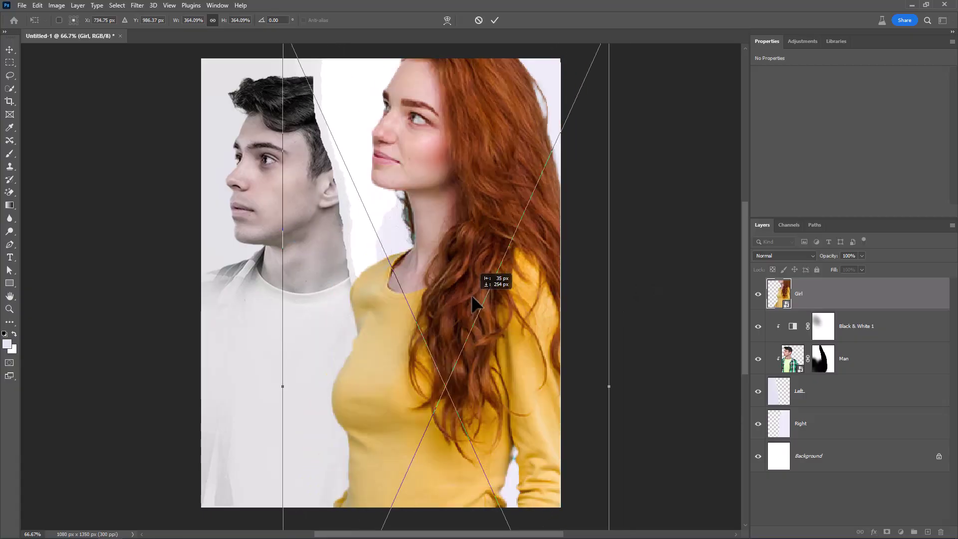
{"action": "right_click", "coordinate": [449, 235]}
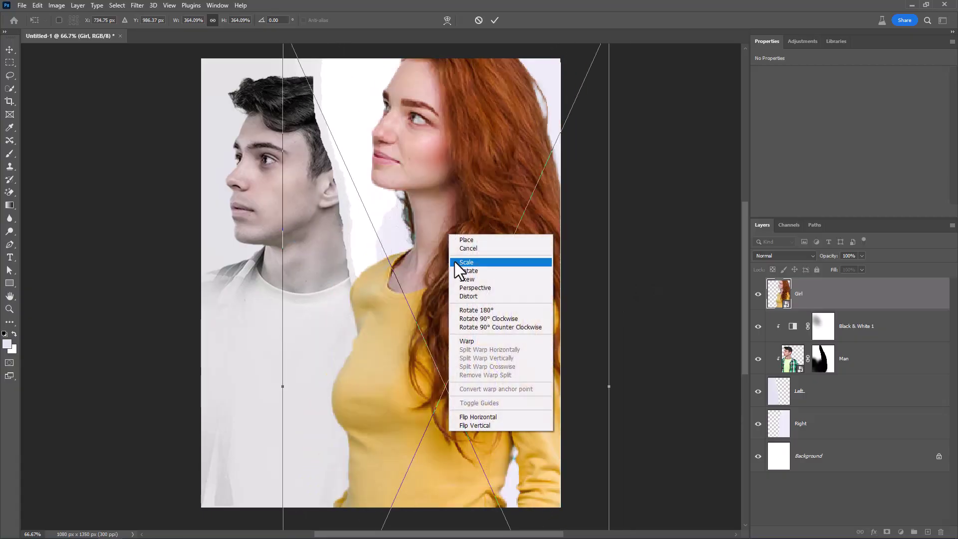
{"action": "left_click", "coordinate": [477, 417]}
- Reposition the woman, commit the transform, and move the Girl layer between Left and Right
{"action": "mouse_move", "coordinate": [435, 142]}
{"action": "left_mouse_down"}
{"action": "mouse_move", "coordinate": [478, 180]}
{"action": "mouse_move", "coordinate": [468, 175]}
{"action": "left_mouse_up"}
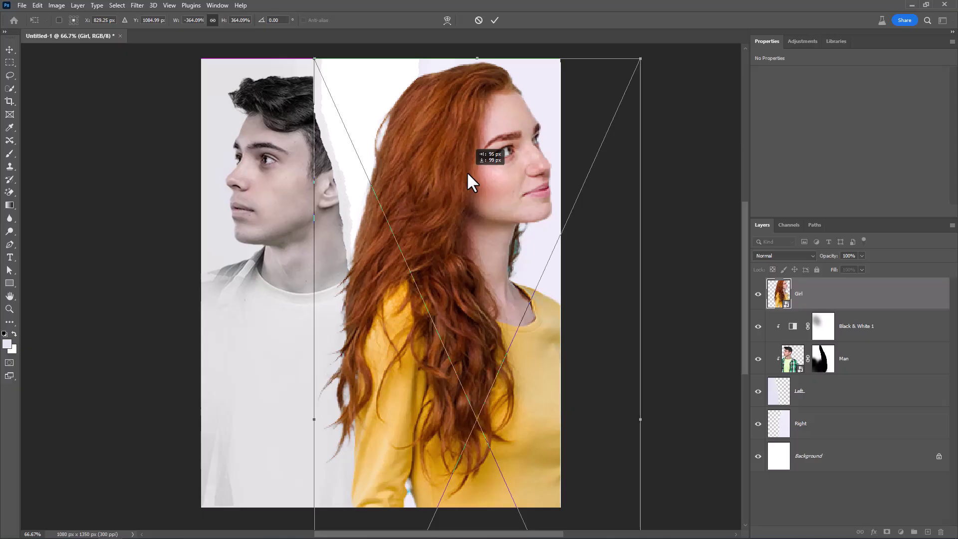
{"action": "left_click_drag", "start_coordinate": [468, 174], "coordinate": [468, 174]}
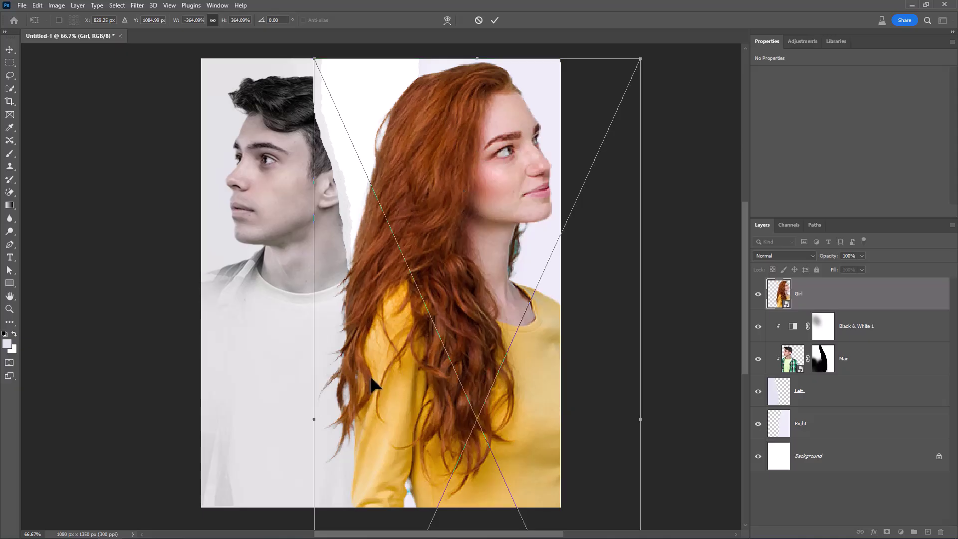
{"action": "left_click_drag", "start_coordinate": [476, 58], "coordinate": [473, 114]}
{"action": "left_click_drag", "start_coordinate": [472, 210], "coordinate": [474, 159]}
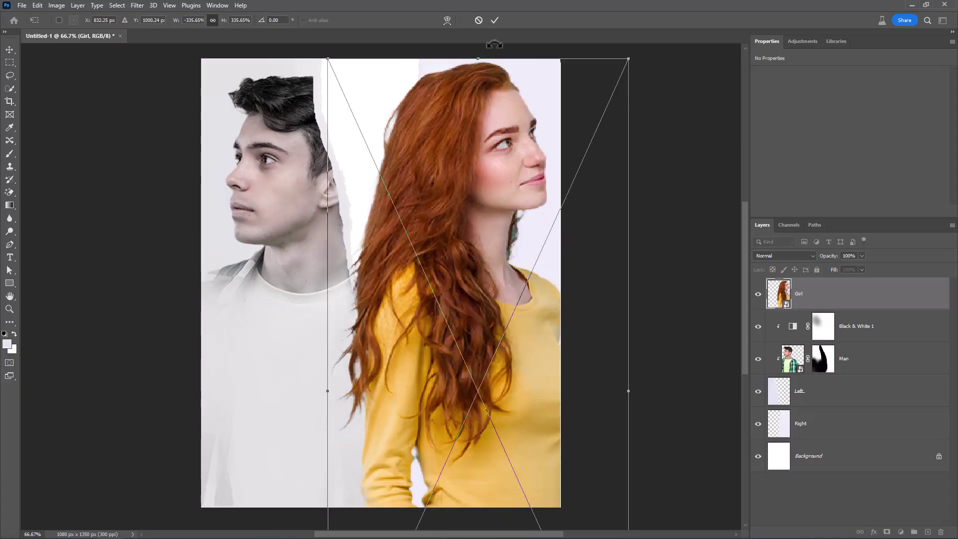
{"action": "left_click", "coordinate": [495, 21]}
{"action": "left_click_drag", "start_coordinate": [842, 300], "coordinate": [823, 408]}
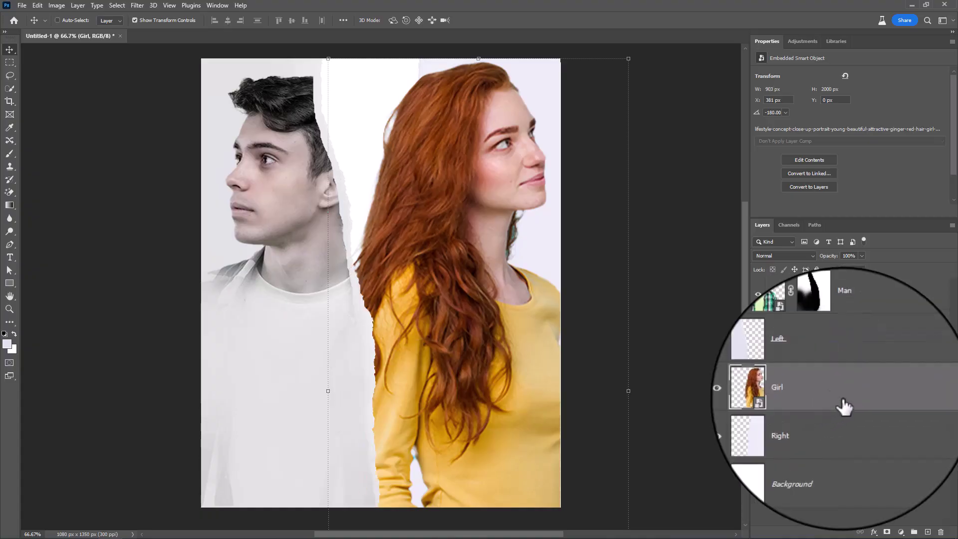
- Clip the Girl layer to the paper strip beneath it and nudge her slightly down
{"action": "right_click", "coordinate": [843, 391]}
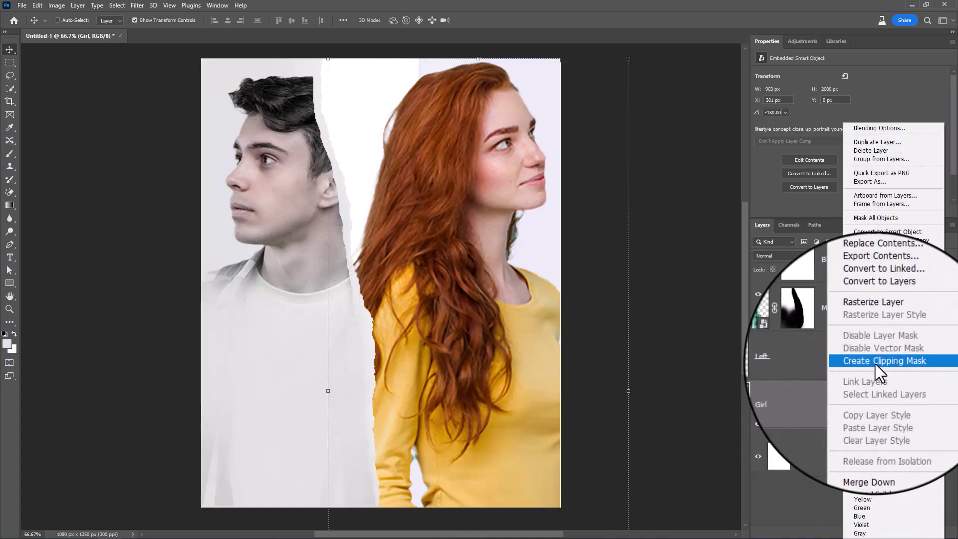
{"action": "left_click", "coordinate": [875, 364]}
{"action": "left_click_drag", "start_coordinate": [523, 328], "coordinate": [523, 340]}
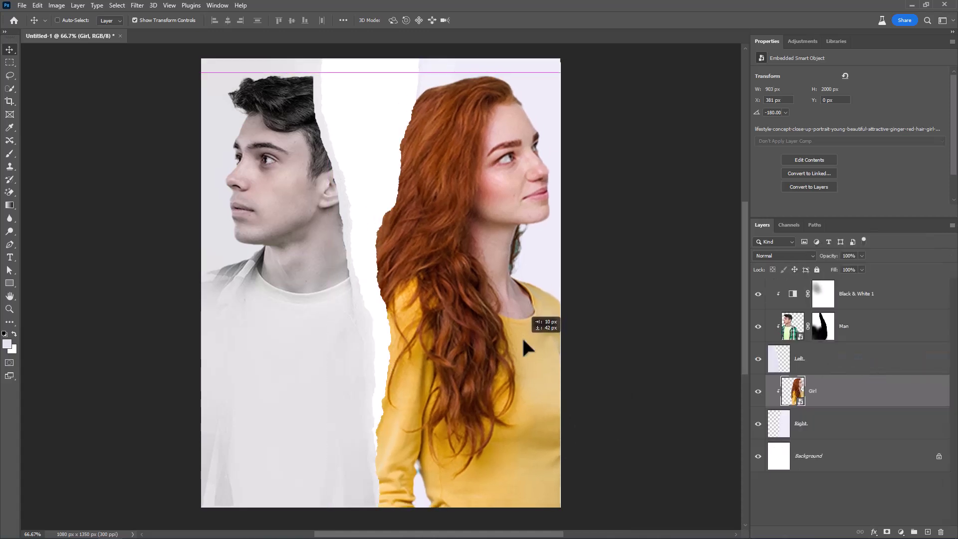
{"action": "left_click_drag", "start_coordinate": [522, 338], "coordinate": [522, 336]}
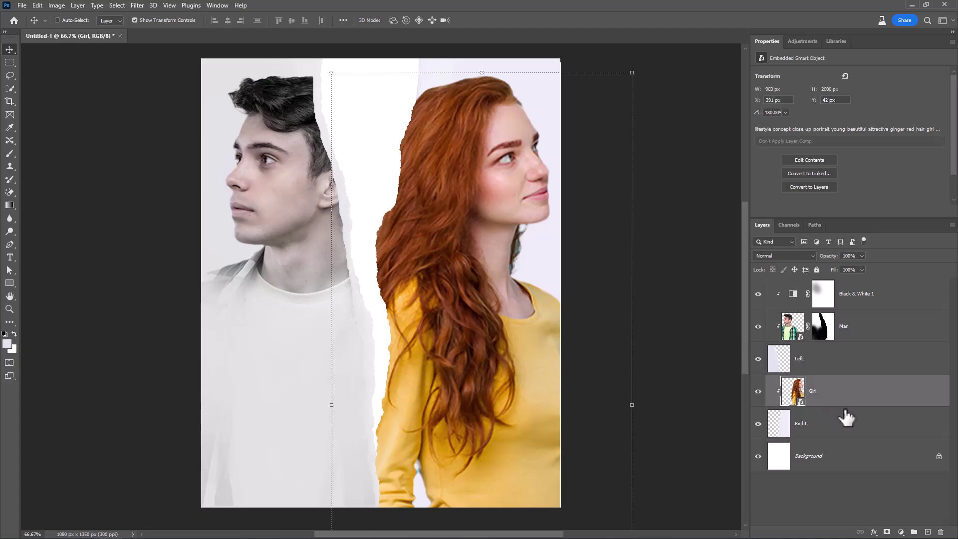
{"action": "left_click", "coordinate": [900, 531]}
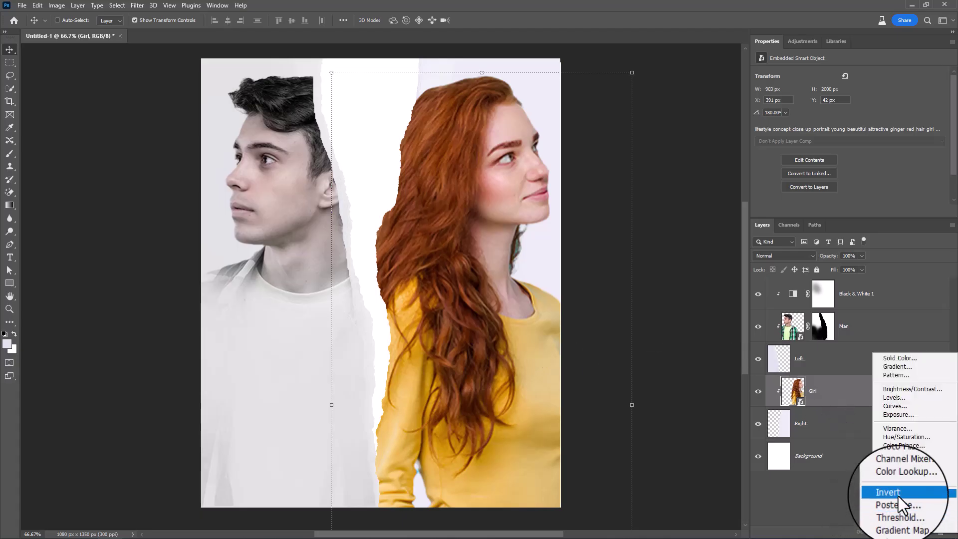
- Clip a Black & White adjustment to the Girl layer, lowering its Reds, Yellows and Cyans
{"action": "left_click", "coordinate": [897, 454]}
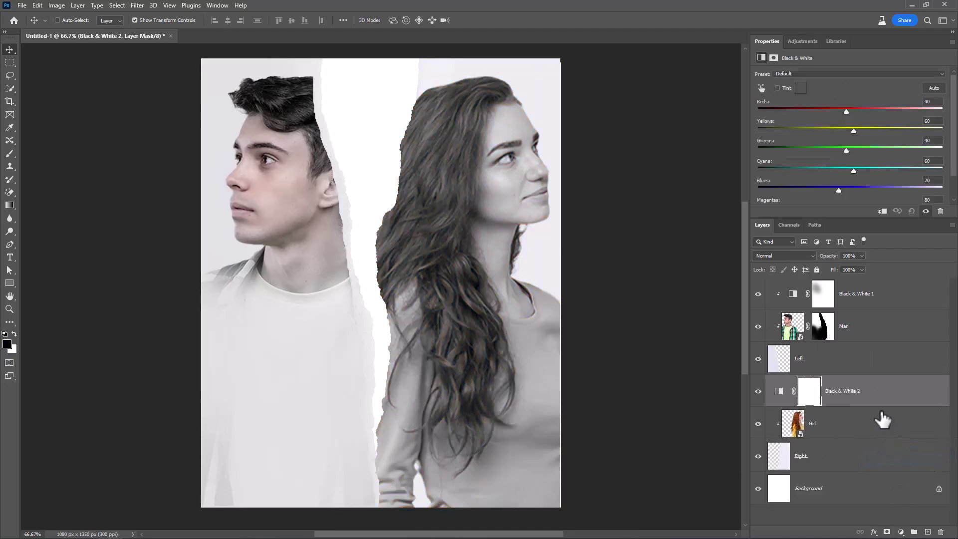
{"action": "left_click", "coordinate": [883, 212]}
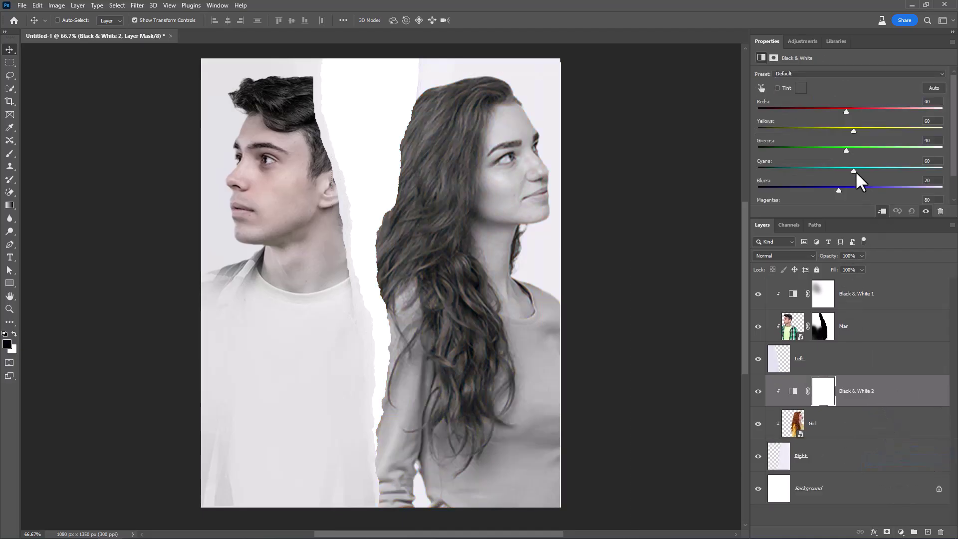
{"action": "mouse_move", "coordinate": [844, 111]}
{"action": "left_mouse_down"}
{"action": "mouse_move", "coordinate": [865, 131]}
{"action": "mouse_move", "coordinate": [843, 131]}
{"action": "left_mouse_up"}
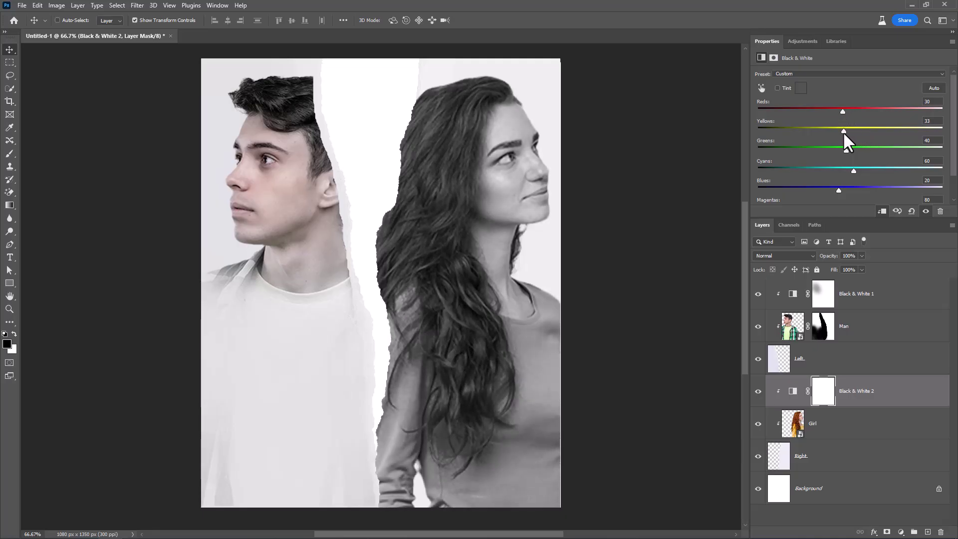
{"action": "left_click_drag", "start_coordinate": [851, 167], "coordinate": [845, 167]}
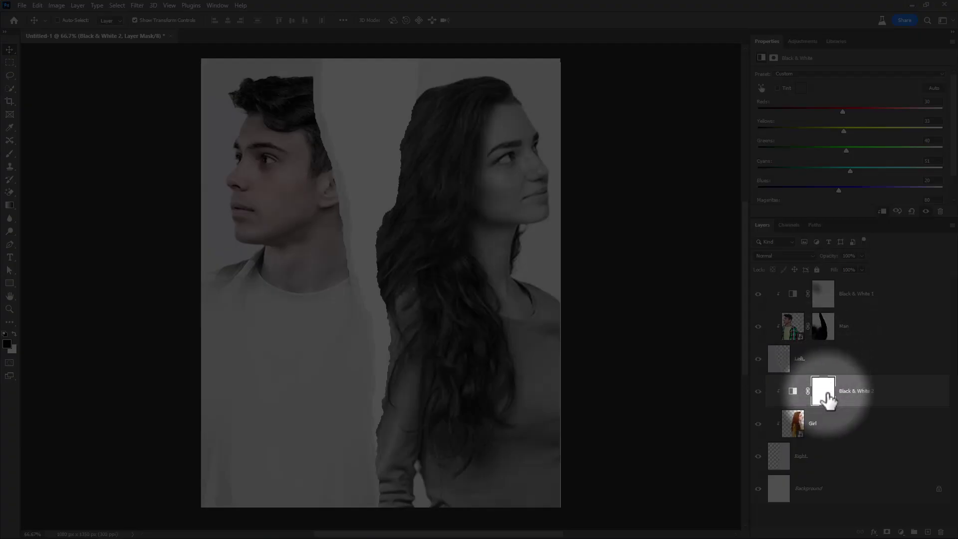
{"action": "left_click", "coordinate": [823, 391]}
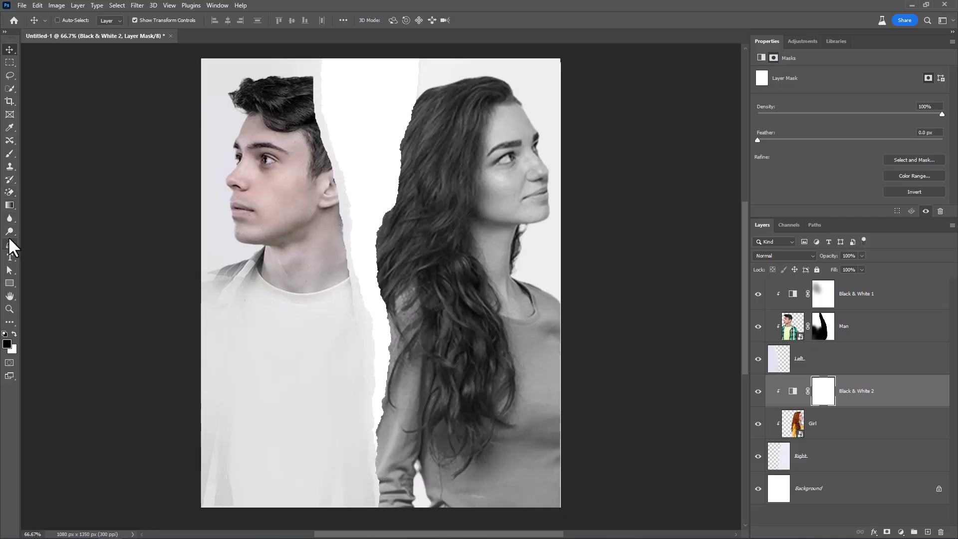
- Paint black at 14% brush opacity on the Black & White 2 mask over her face and hair
{"action": "left_click", "coordinate": [7, 154]}
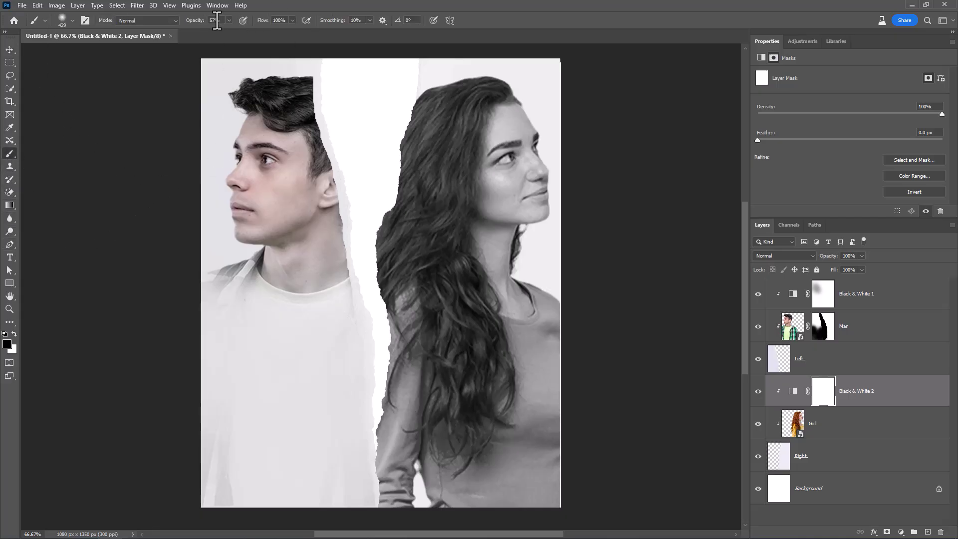
{"action": "left_click_drag", "start_coordinate": [196, 20], "coordinate": [172, 28]}
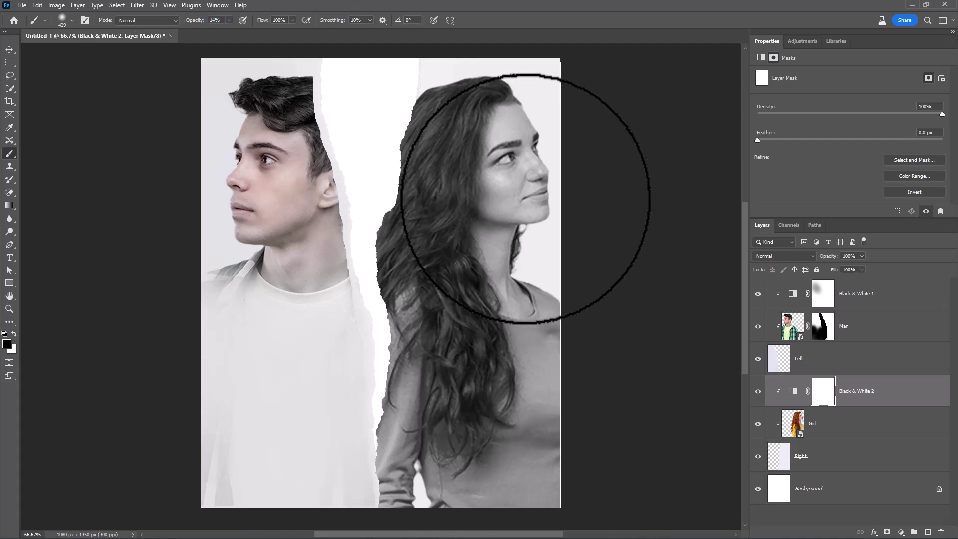
{"action": "mouse_move", "coordinate": [524, 141]}
{"action": "left_mouse_down"}
{"action": "mouse_move", "coordinate": [505, 142]}
{"action": "mouse_move", "coordinate": [513, 256]}
{"action": "left_mouse_up"}
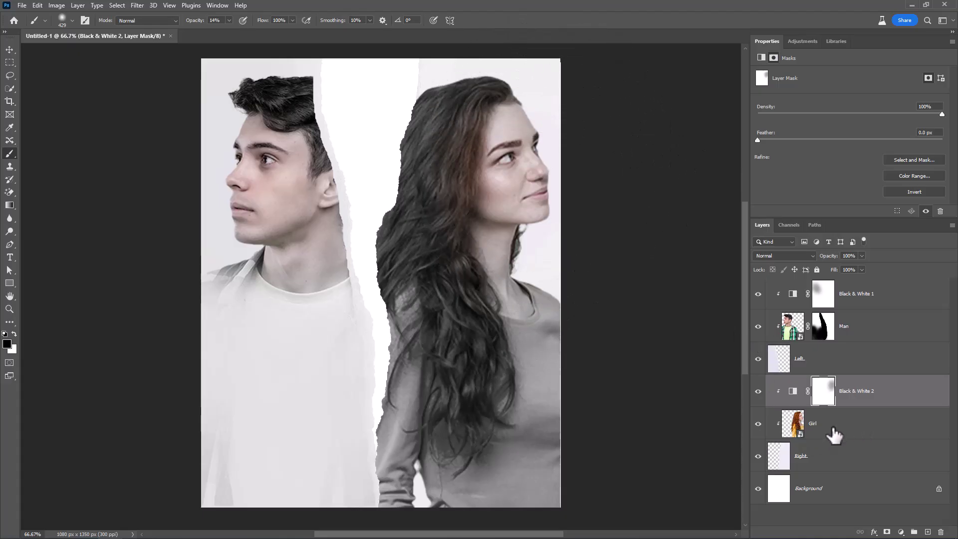
- Mask the Girl layer and paint black with a large, stronger brush over her lower hair and shoulders
{"action": "left_click", "coordinate": [835, 437]}
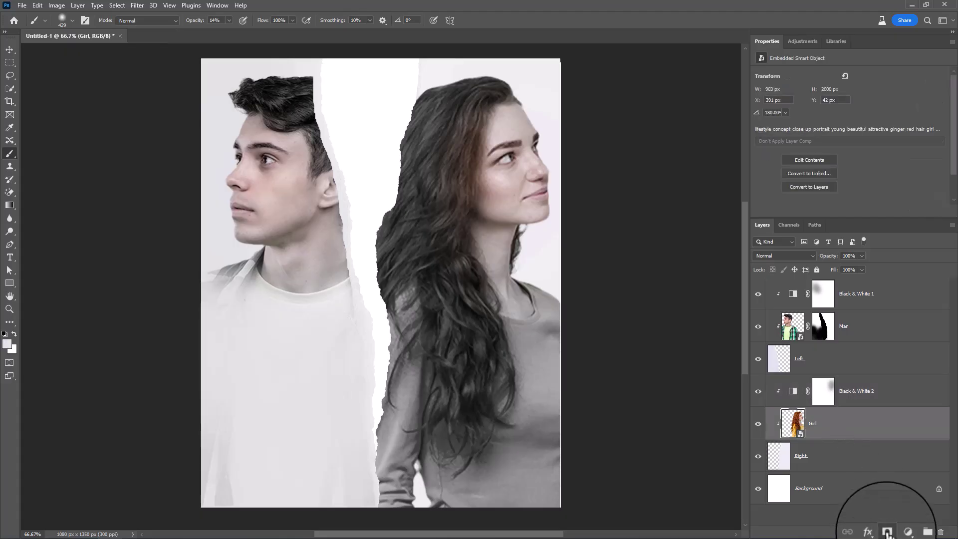
{"action": "left_click", "coordinate": [886, 531]}
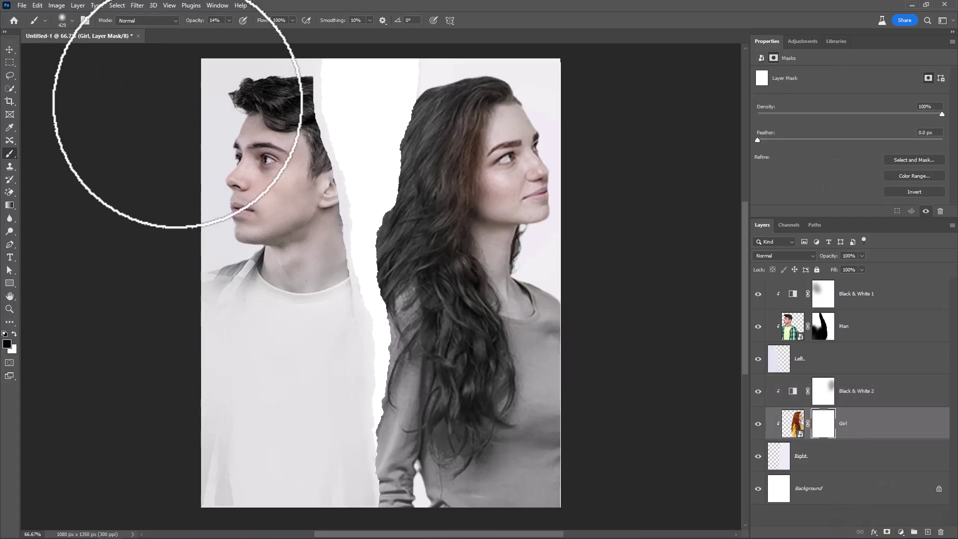
{"action": "left_click_drag", "start_coordinate": [196, 29], "coordinate": [234, 34]}
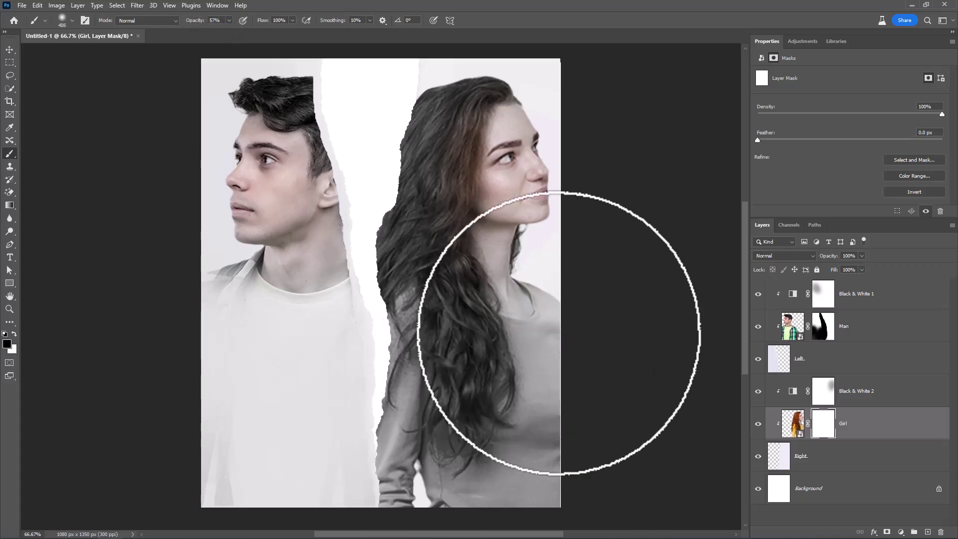
{"action": "mouse_move", "coordinate": [546, 417]}
{"action": "left_mouse_down"}
{"action": "mouse_move", "coordinate": [553, 393]}
{"action": "mouse_move", "coordinate": [516, 499]}
{"action": "mouse_move", "coordinate": [449, 466]}
{"action": "mouse_move", "coordinate": [396, 404]}
{"action": "mouse_move", "coordinate": [367, 324]}
{"action": "mouse_move", "coordinate": [352, 326]}
{"action": "left_mouse_up"}
{"action": "mouse_move", "coordinate": [395, 476]}
{"action": "left_mouse_down"}
{"action": "mouse_move", "coordinate": [449, 523]}
{"action": "mouse_move", "coordinate": [507, 473]}
{"action": "mouse_move", "coordinate": [382, 459]}
{"action": "mouse_move", "coordinate": [562, 441]}
{"action": "left_mouse_up"}
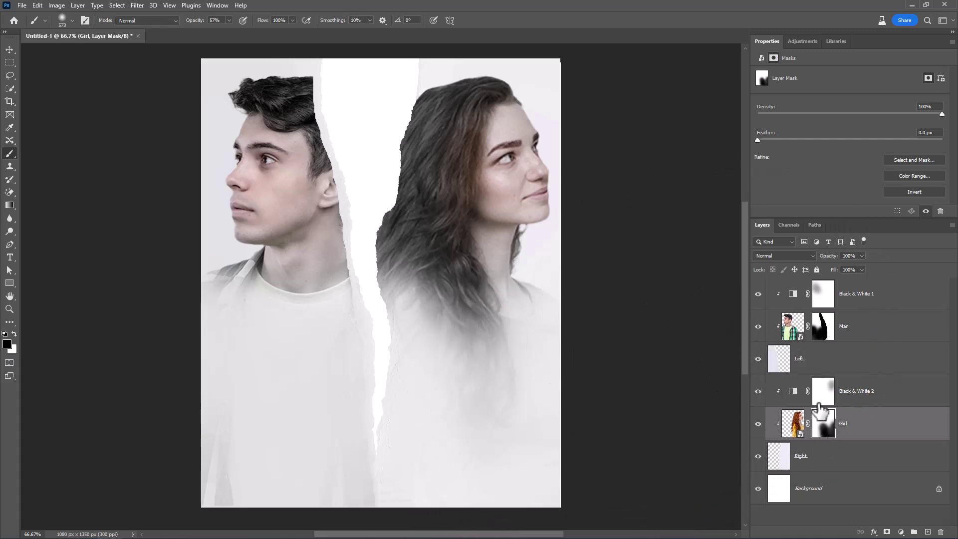
{"action": "left_click", "coordinate": [842, 494]}
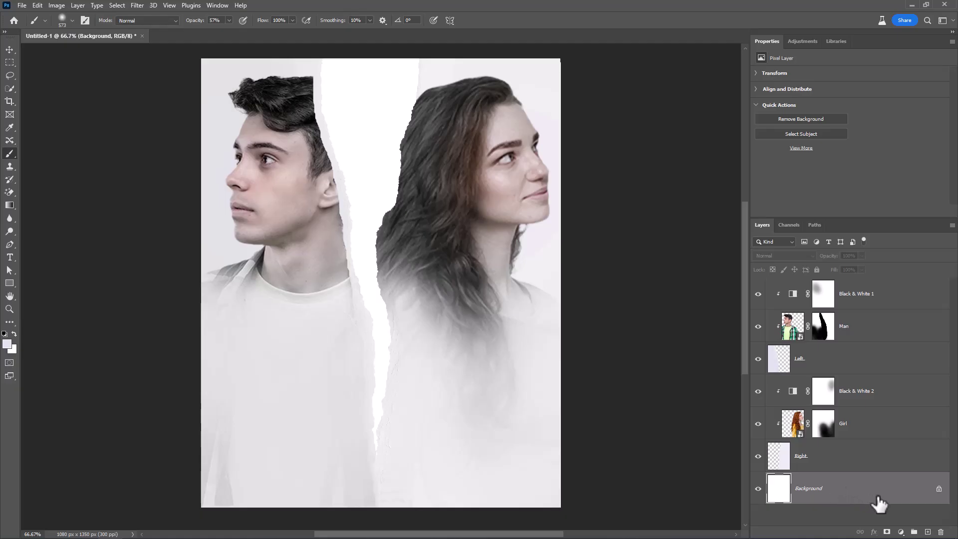
- Add a dark red (9a0000) Solid Color fill layer above the Background
{"action": "left_click", "coordinate": [901, 531]}
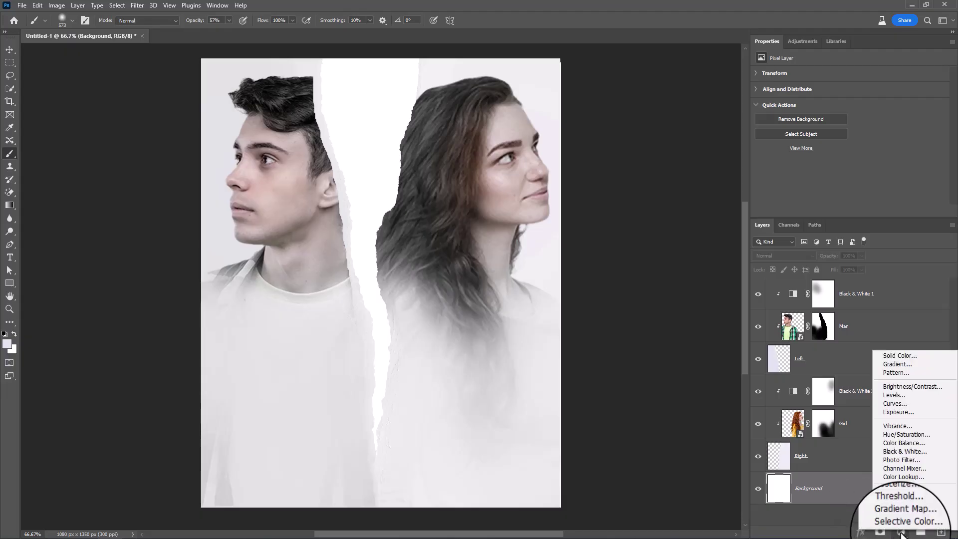
{"action": "left_click", "coordinate": [899, 354]}
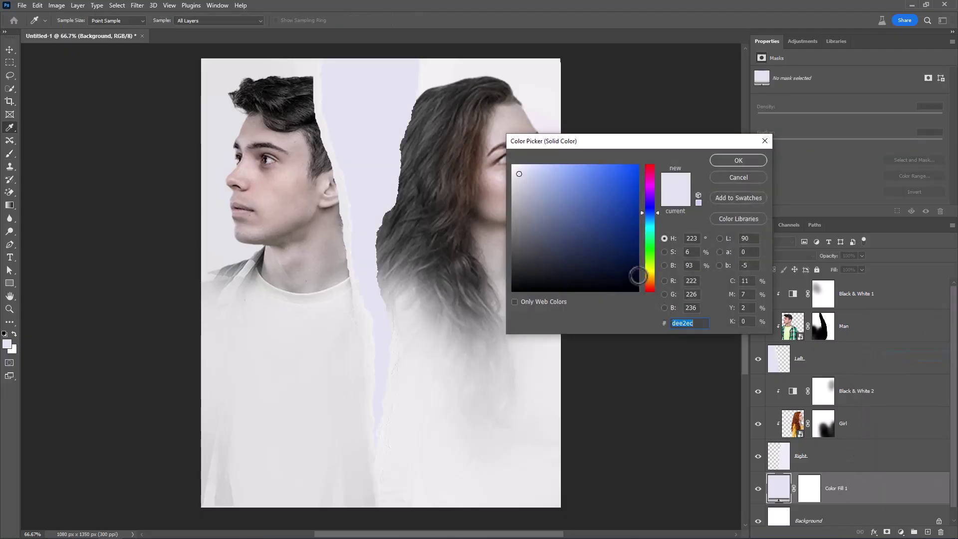
{"action": "left_click_drag", "start_coordinate": [605, 214], "coordinate": [663, 188]}
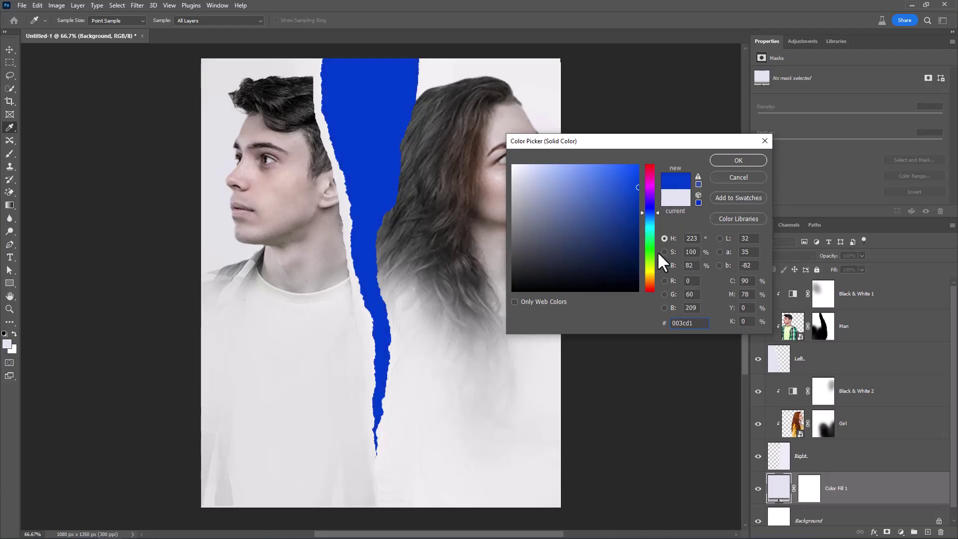
{"action": "left_click_drag", "start_coordinate": [657, 251], "coordinate": [649, 300]}
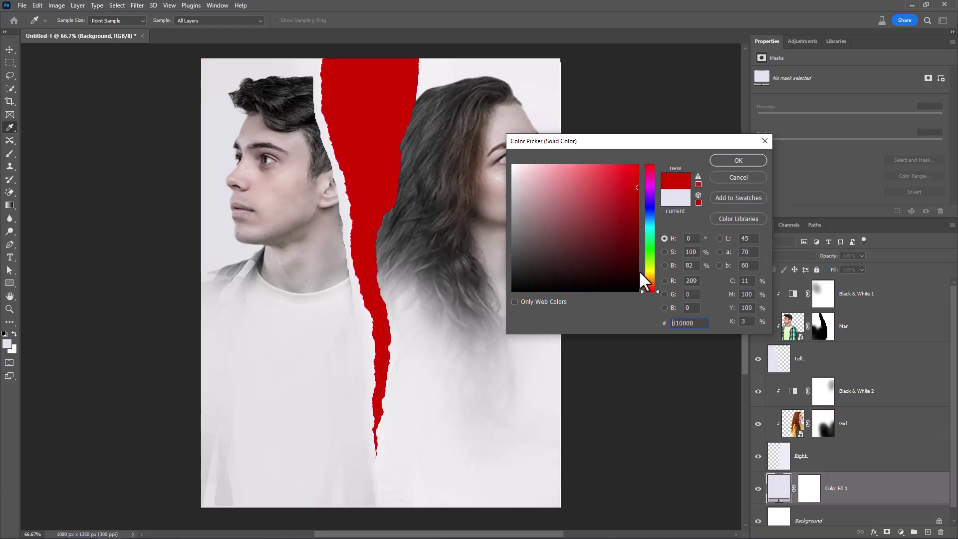
{"action": "left_click_drag", "start_coordinate": [627, 200], "coordinate": [655, 214]}
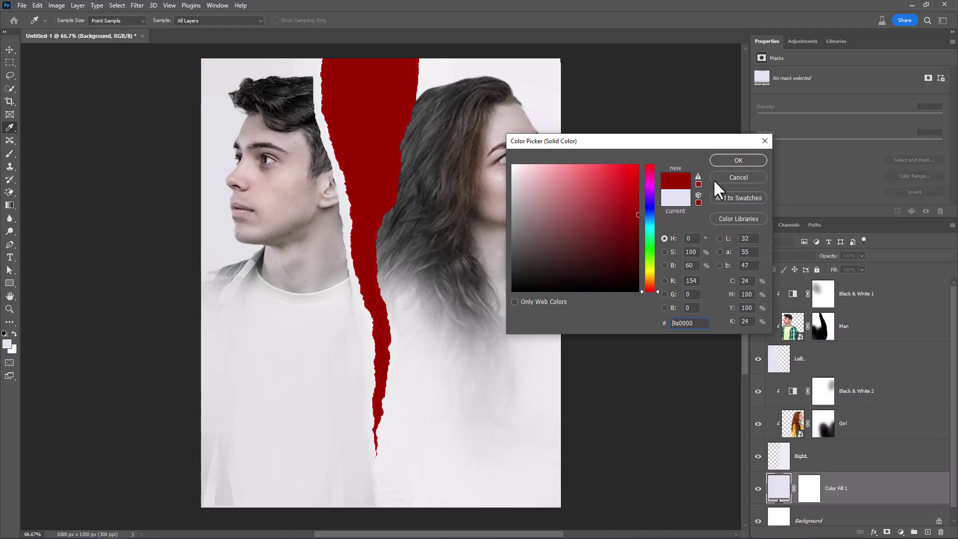
{"action": "left_click", "coordinate": [723, 159]}
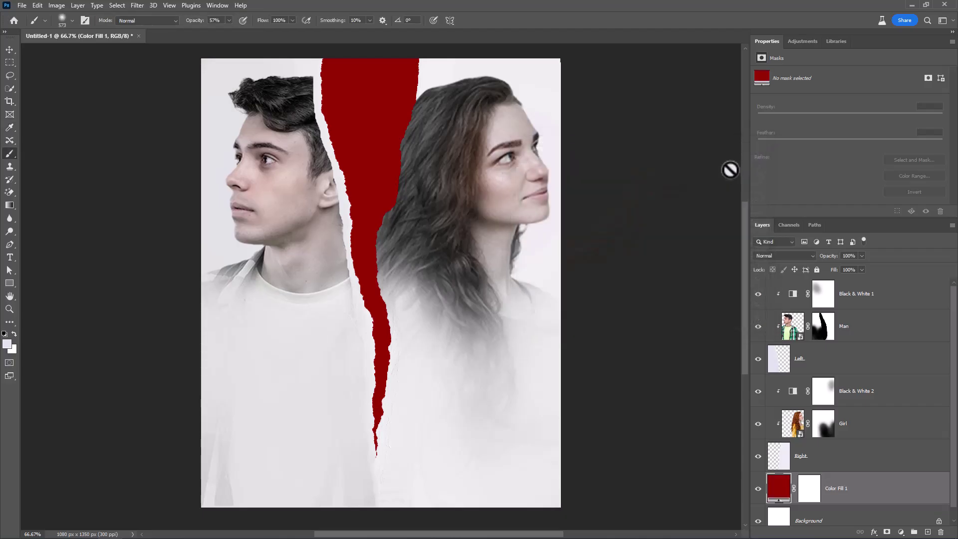
- Convert the red fill to a Smart Object and apply Artistic Film Grain with Grain 5
{"action": "left_click", "coordinate": [138, 5]}
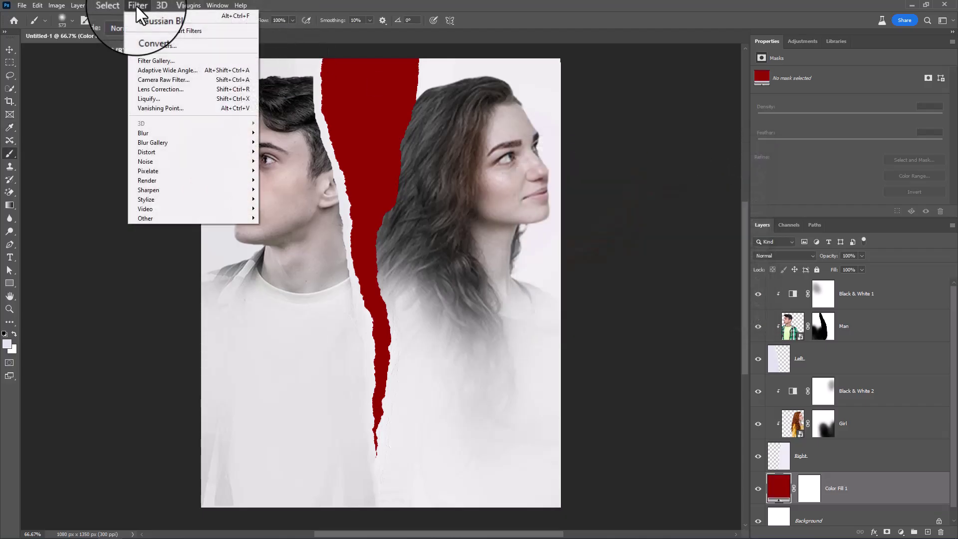
{"action": "left_click", "coordinate": [144, 61]}
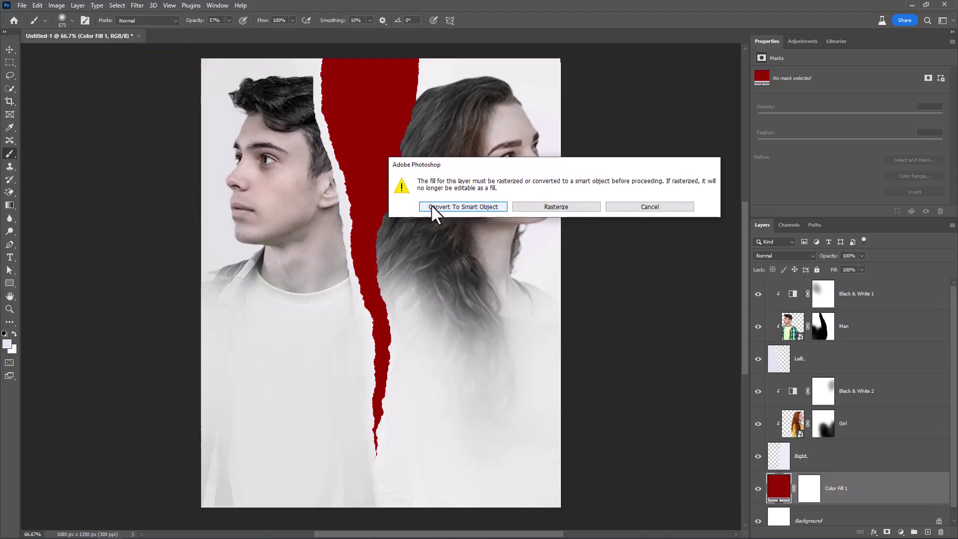
{"action": "left_click", "coordinate": [463, 208]}
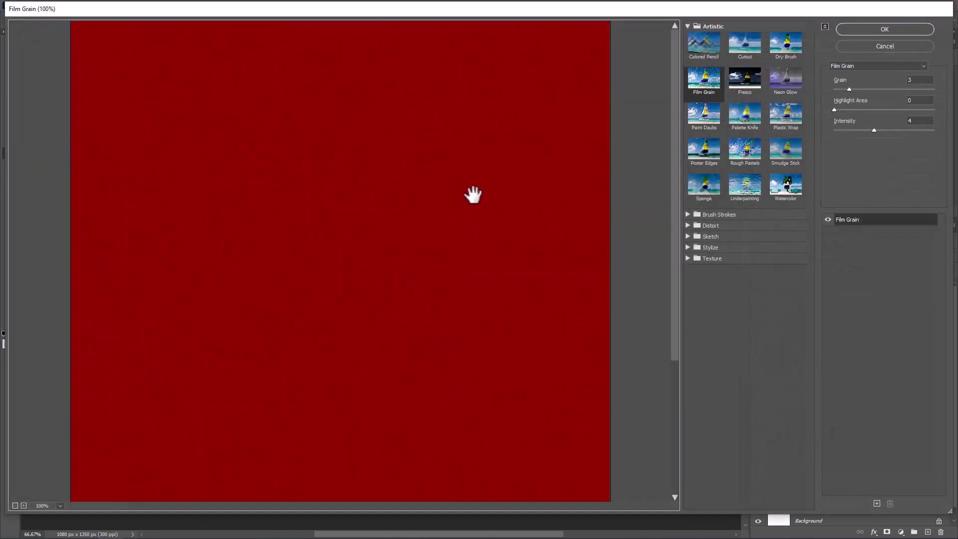
{"action": "left_click", "coordinate": [712, 110]}
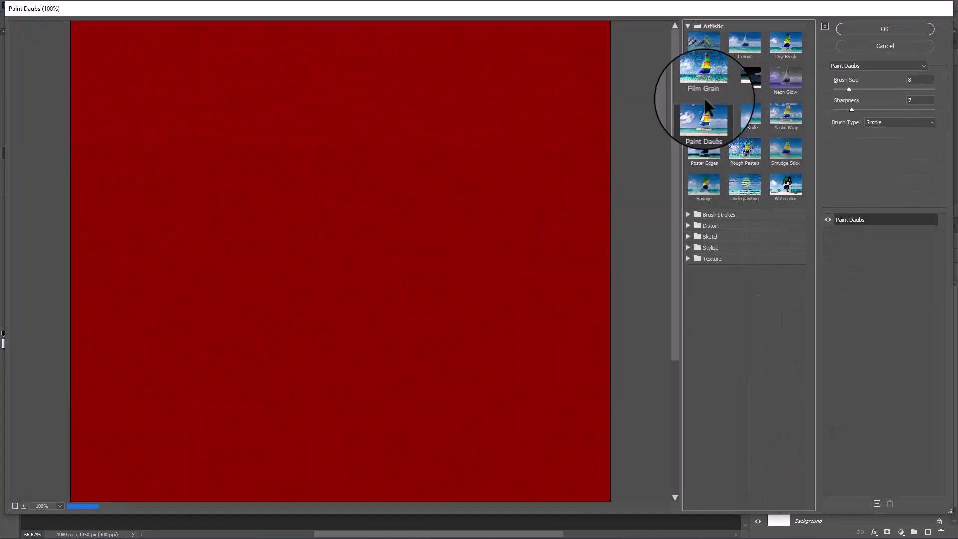
{"action": "left_click", "coordinate": [702, 77]}
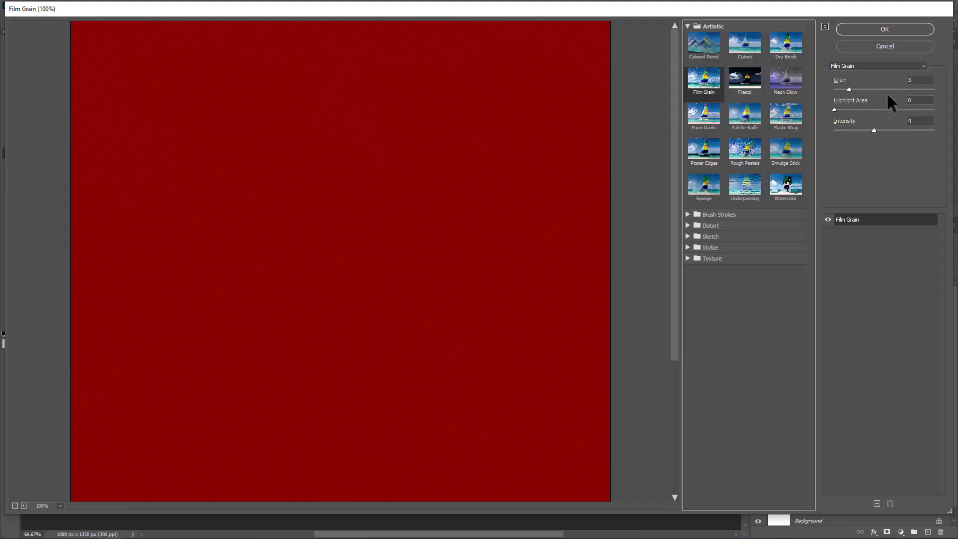
{"action": "left_click_drag", "start_coordinate": [854, 88], "coordinate": [860, 88]}
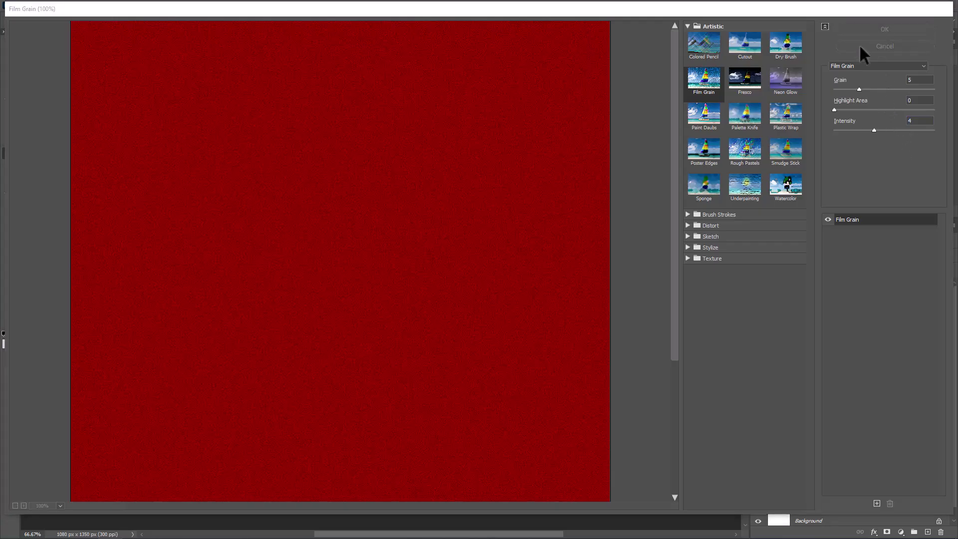
{"action": "left_click", "coordinate": [874, 34]}
{"action": "scroll", "coordinate": [846, 480], "scroll_direction": "down", "scroll_amount": 1}
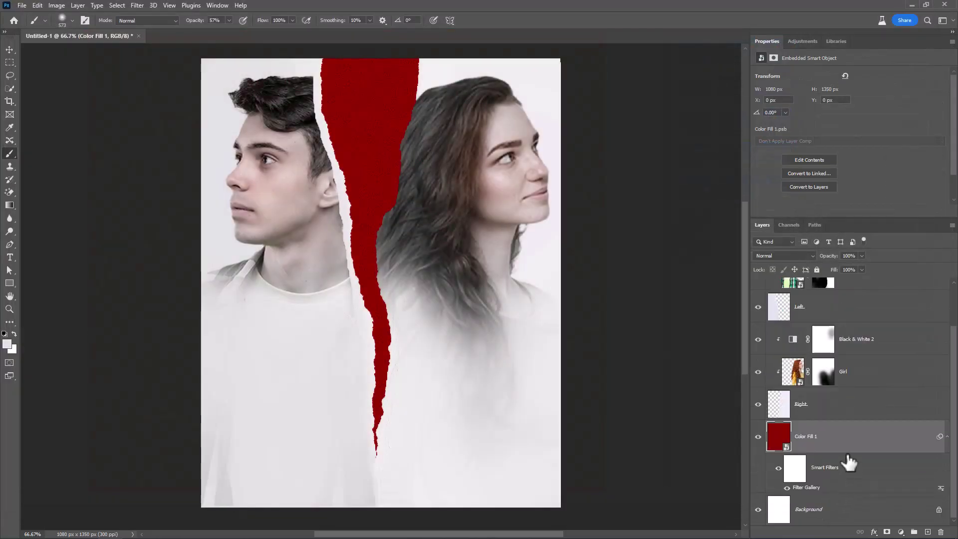
- Add a new Shadow layer with black #000000 as foreground and 100% brush opacity
{"action": "left_click", "coordinate": [928, 532]}
{"action": "type", "text": "Shadow"}
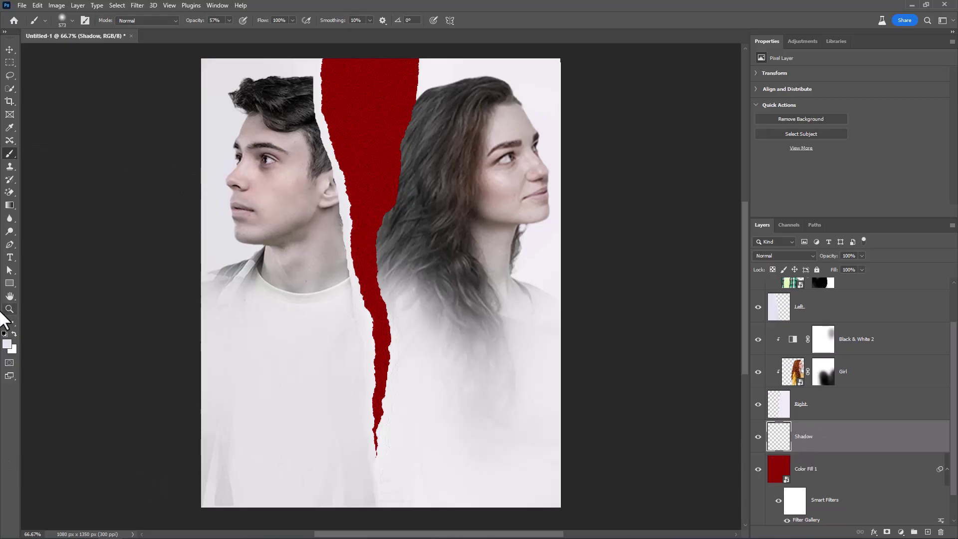
{"action": "left_click", "coordinate": [8, 344]}
{"action": "type", "text": "000000"}
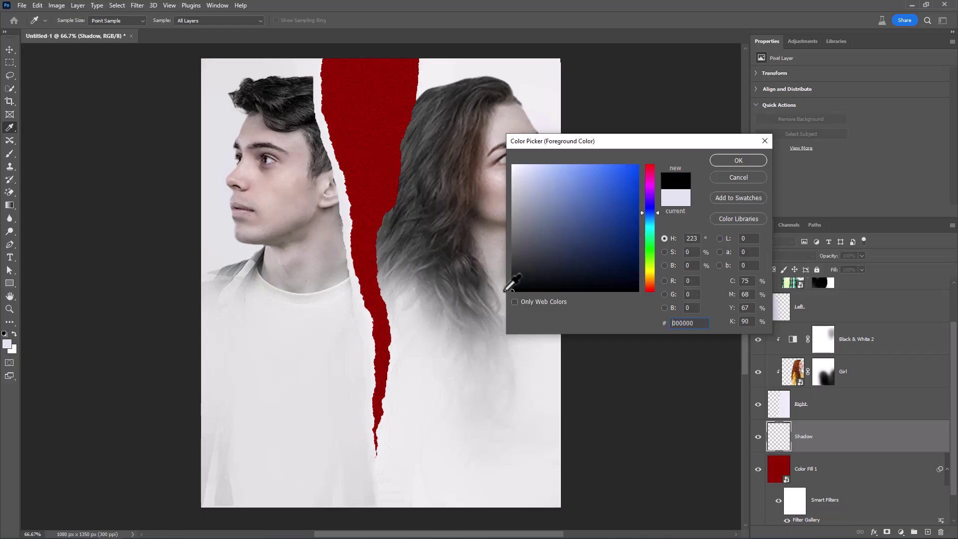
{"action": "left_click", "coordinate": [723, 161]}
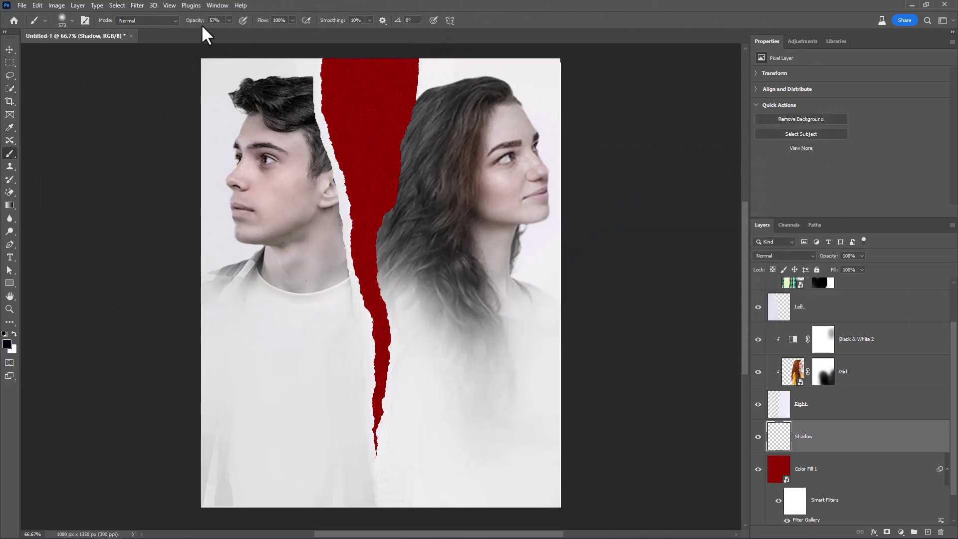
{"action": "left_click_drag", "start_coordinate": [200, 23], "coordinate": [248, 32]}
- Paint black shadow along the red gap's left edge and right edge beside her hair
{"action": "left_click_drag", "start_coordinate": [471, 164], "coordinate": [407, 155]}
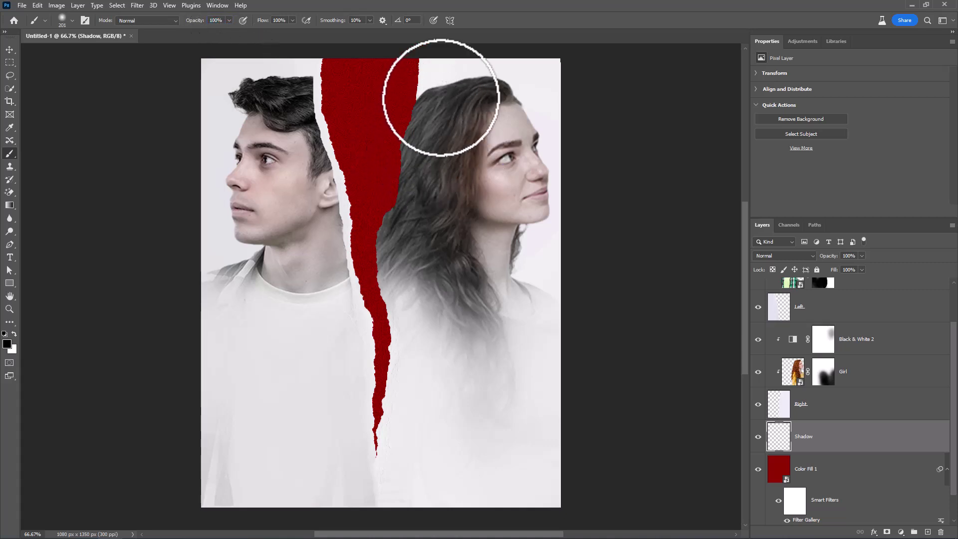
{"action": "mouse_move", "coordinate": [439, 86]}
{"action": "left_mouse_down"}
{"action": "mouse_move", "coordinate": [417, 64]}
{"action": "mouse_move", "coordinate": [410, 174]}
{"action": "mouse_move", "coordinate": [379, 272]}
{"action": "mouse_move", "coordinate": [395, 338]}
{"action": "mouse_move", "coordinate": [370, 449]}
{"action": "mouse_move", "coordinate": [361, 449]}
{"action": "left_mouse_up"}
{"action": "right_click", "coordinate": [299, 168], "text": "alt"}
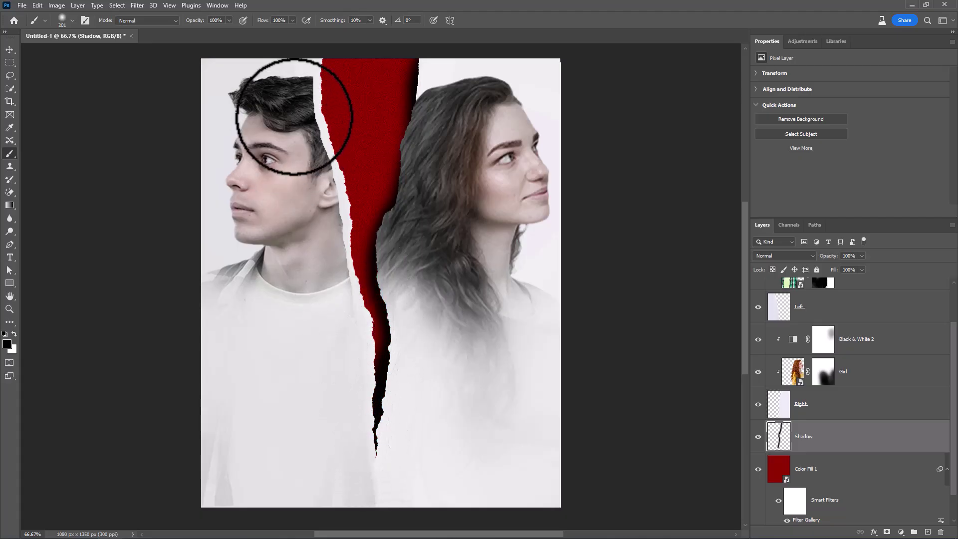
{"action": "right_click", "coordinate": [292, 78], "text": "alt"}
{"action": "mouse_move", "coordinate": [308, 60]}
{"action": "left_mouse_down"}
{"action": "mouse_move", "coordinate": [340, 199]}
{"action": "mouse_move", "coordinate": [366, 399]}
{"action": "mouse_move", "coordinate": [398, 331]}
{"action": "left_mouse_up"}
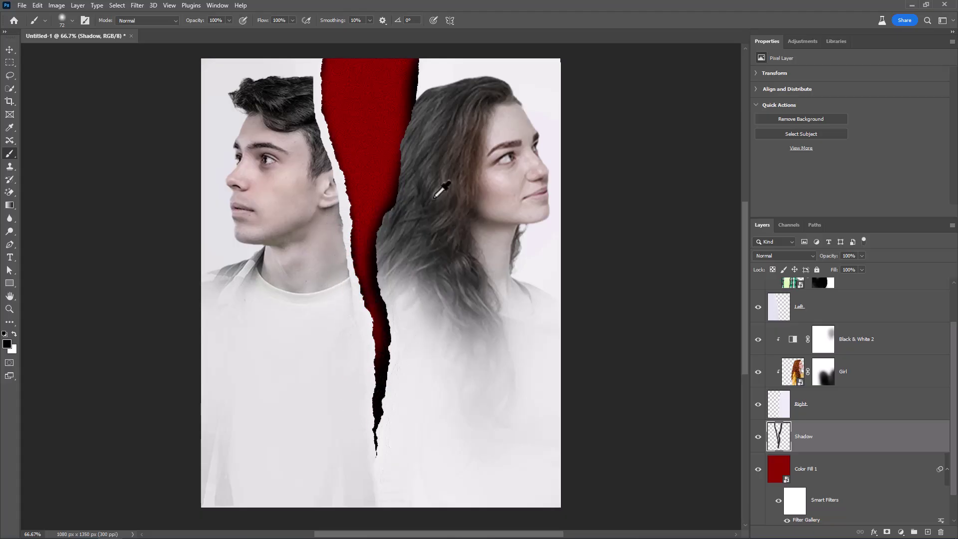
{"action": "key", "text": "bracketright"}
{"action": "key", "text": "bracketright"}
{"action": "key", "text": "bracketright"}
{"action": "mouse_move", "coordinate": [460, 128]}
{"action": "left_mouse_down"}
{"action": "mouse_move", "coordinate": [421, 188]}
{"action": "mouse_move", "coordinate": [443, 84]}
{"action": "mouse_move", "coordinate": [407, 160]}
{"action": "mouse_move", "coordinate": [402, 257]}
{"action": "mouse_move", "coordinate": [438, 381]}
{"action": "mouse_move", "coordinate": [412, 332]}
{"action": "left_mouse_up"}
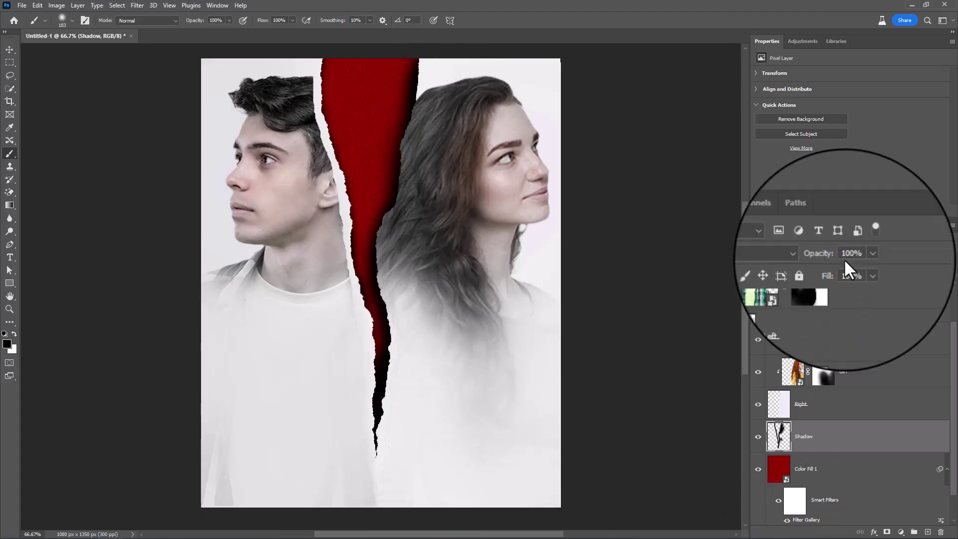
- Set the Shadow layer to 80% opacity and make the Text group visible
{"action": "left_click", "coordinate": [845, 255]}
{"action": "type", "text": "0"}
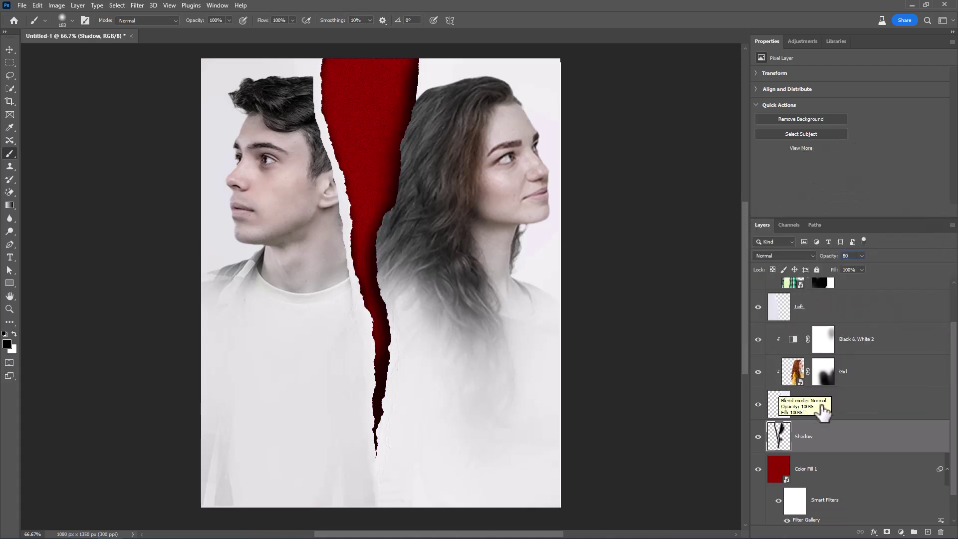
{"action": "left_click_drag", "start_coordinate": [953, 379], "coordinate": [955, 340]}
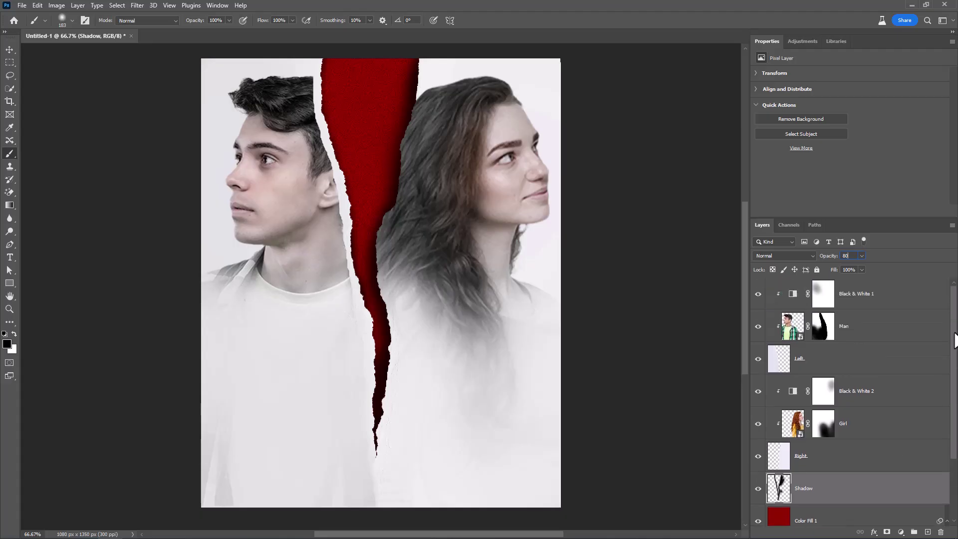
{"action": "left_click", "coordinate": [903, 300]}
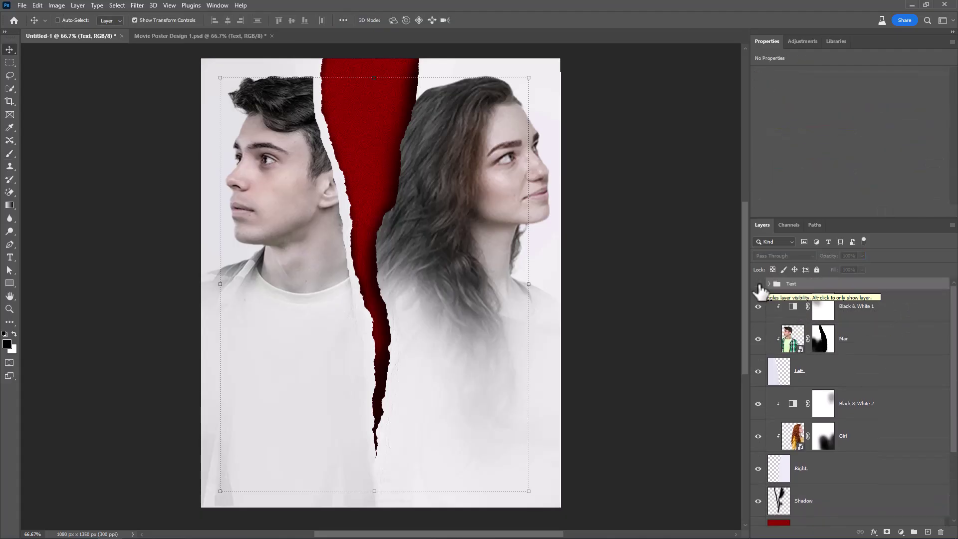
{"action": "left_click", "coordinate": [758, 284]}
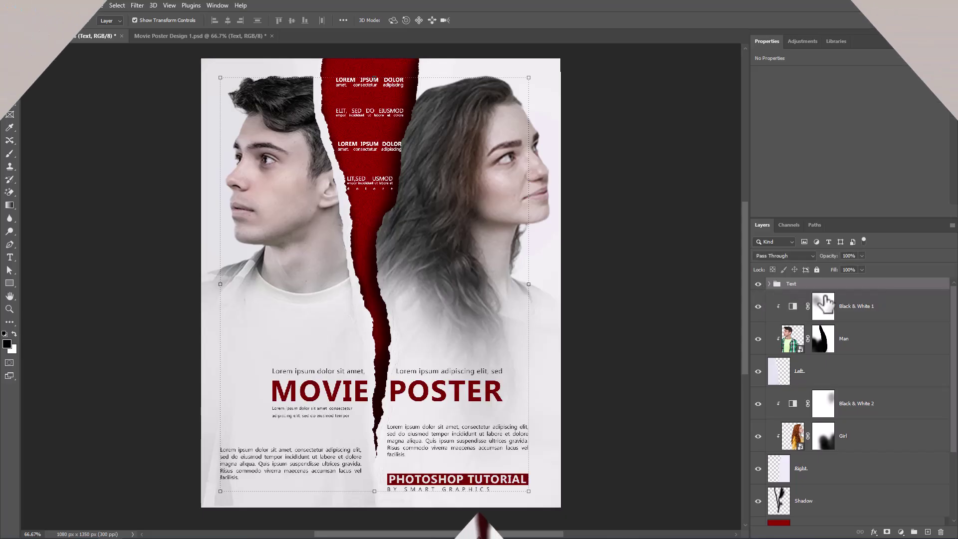